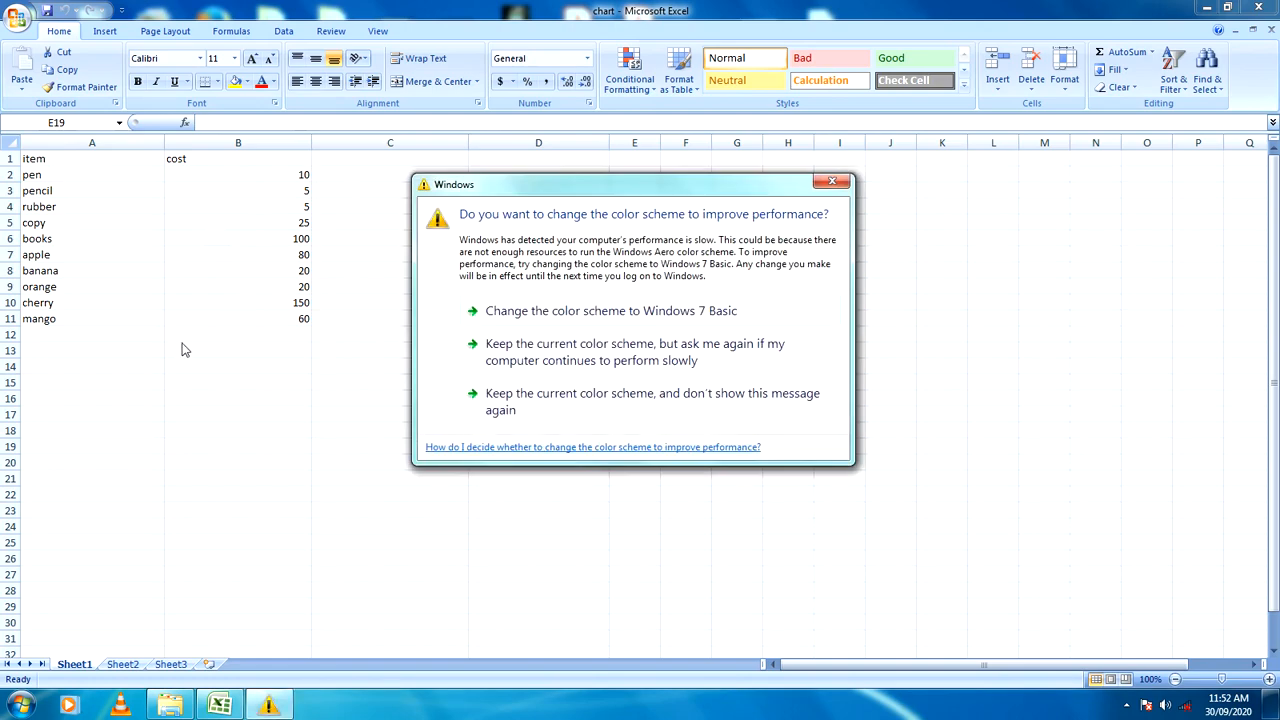
# Dismiss the Windows color scheme prompt and look at the commands for defining cell names
pyautogui.click(847, 178)
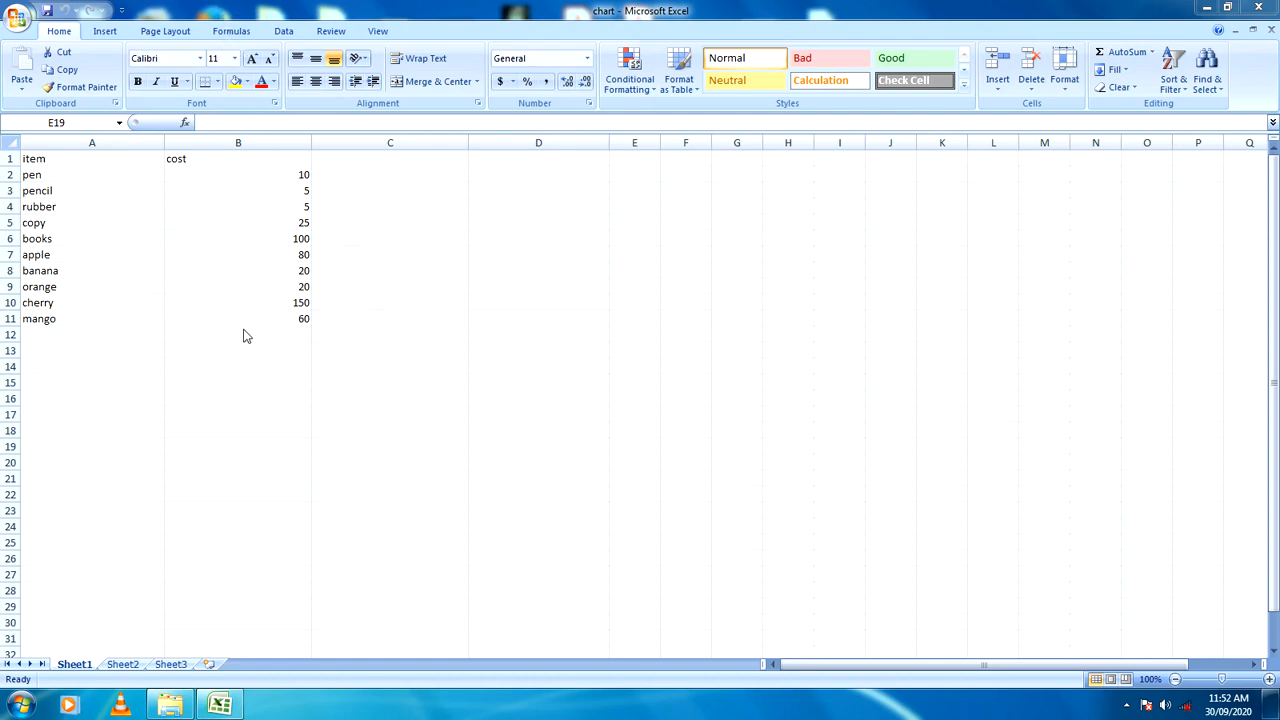
pyautogui.click(236, 30)
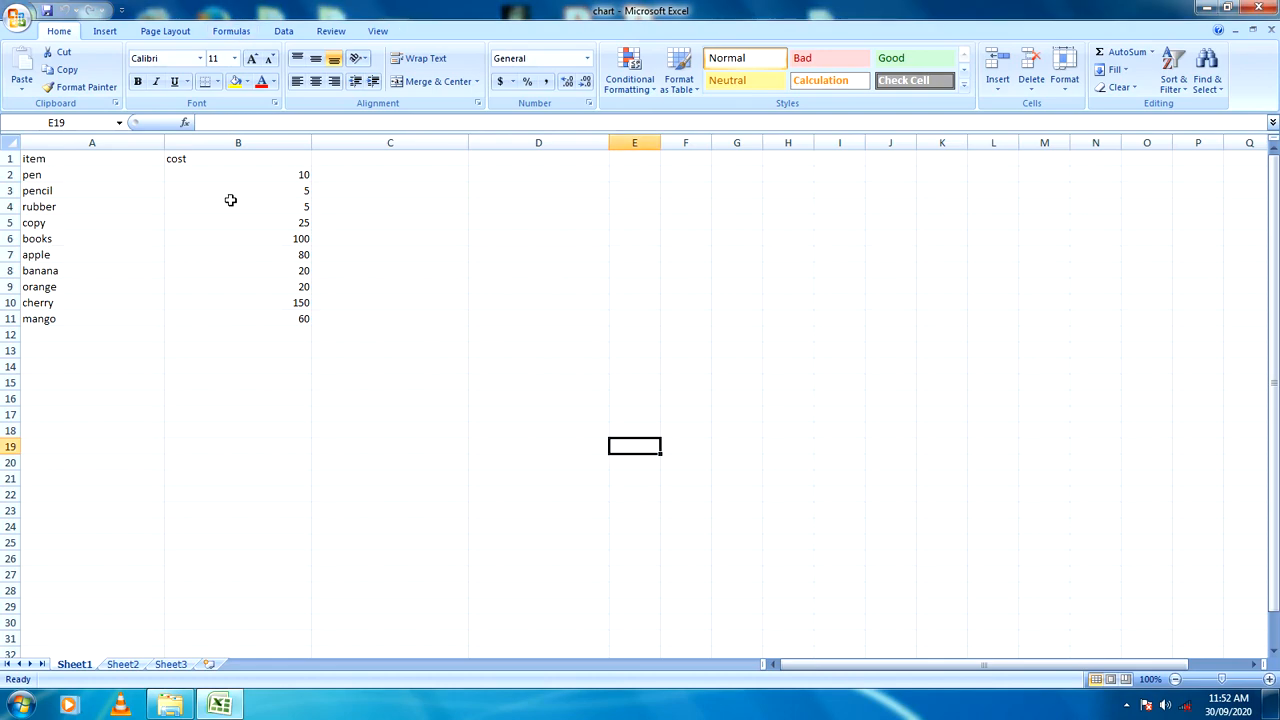
pyautogui.click(233, 31)
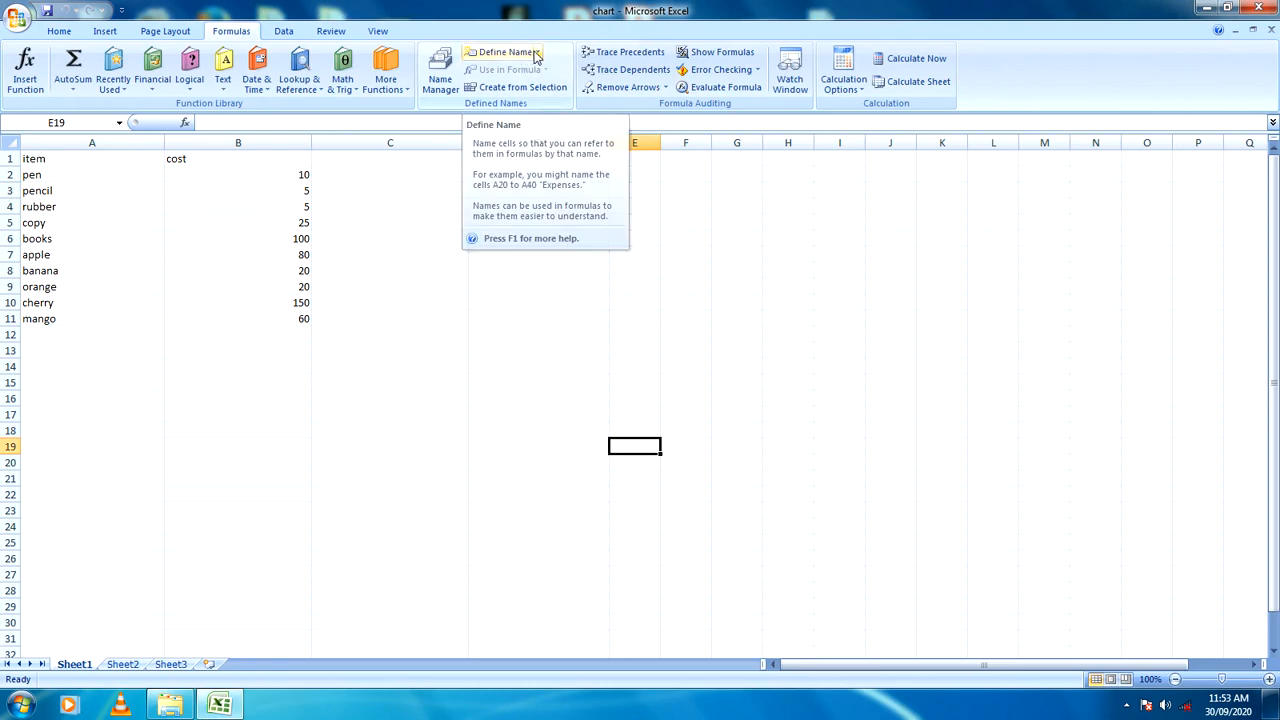
pyautogui.click(537, 53)
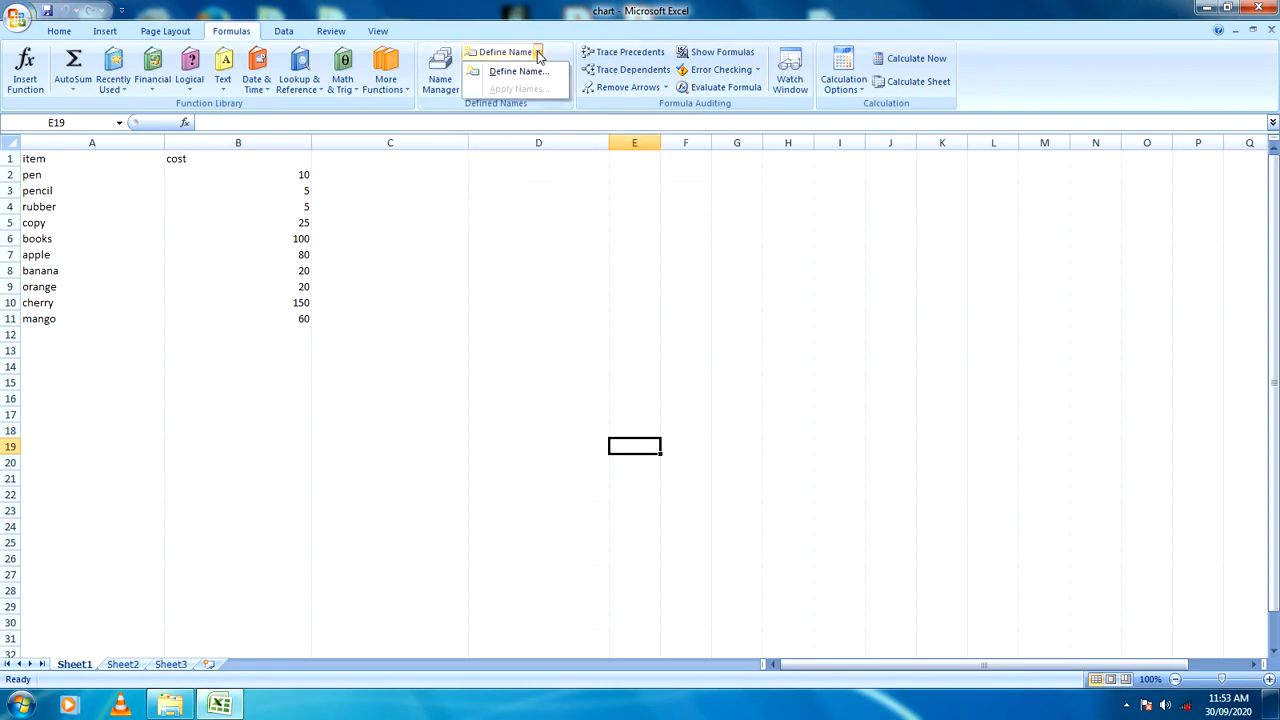
pyautogui.click(497, 177)
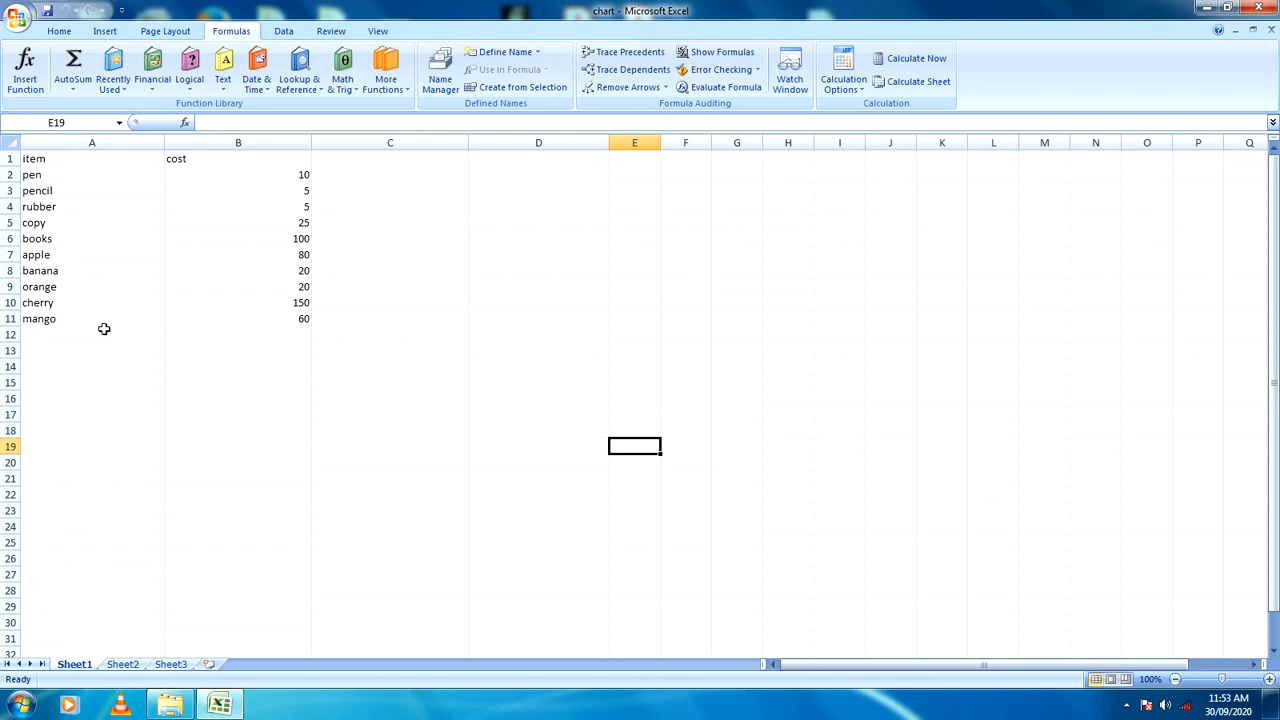
# Define the workbook name fruit for the fruit items and their costs in A7:B11
pyautogui.moveTo(105, 321); pyautogui.dragTo(238, 261)
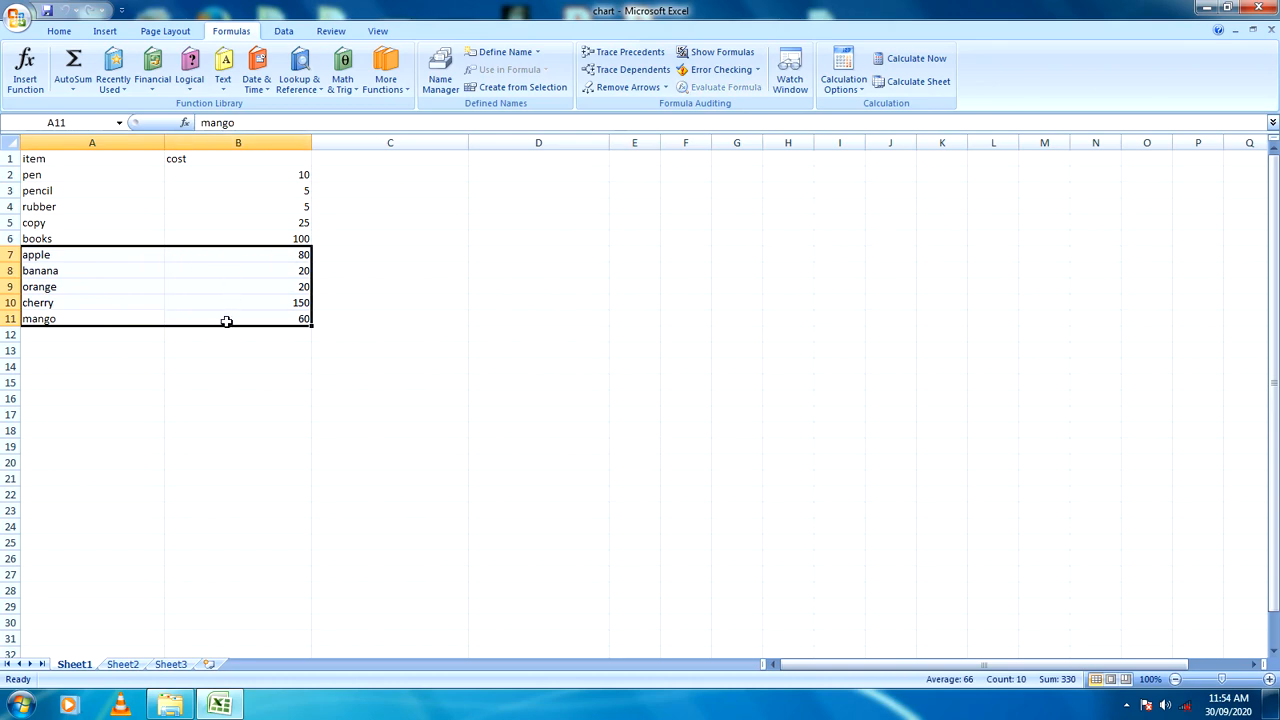
pyautogui.click(495, 54)
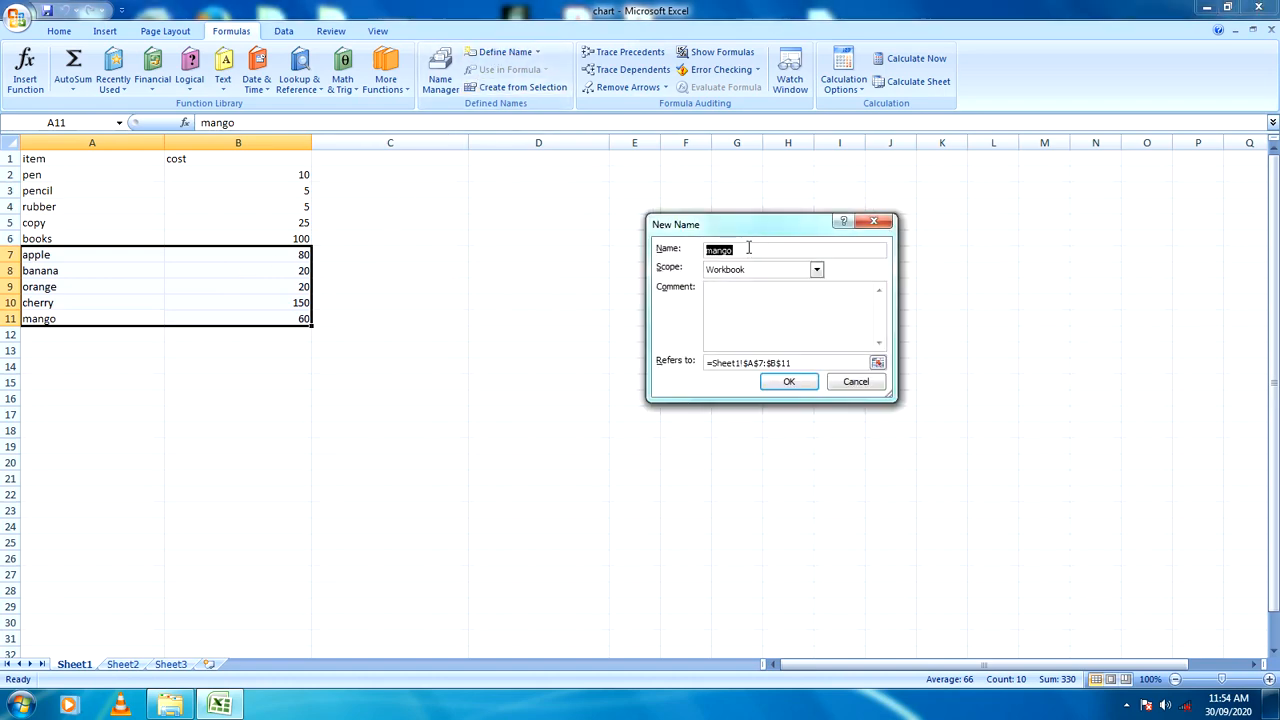
pyautogui.press('BackSpace')
pyautogui.click(788, 385)
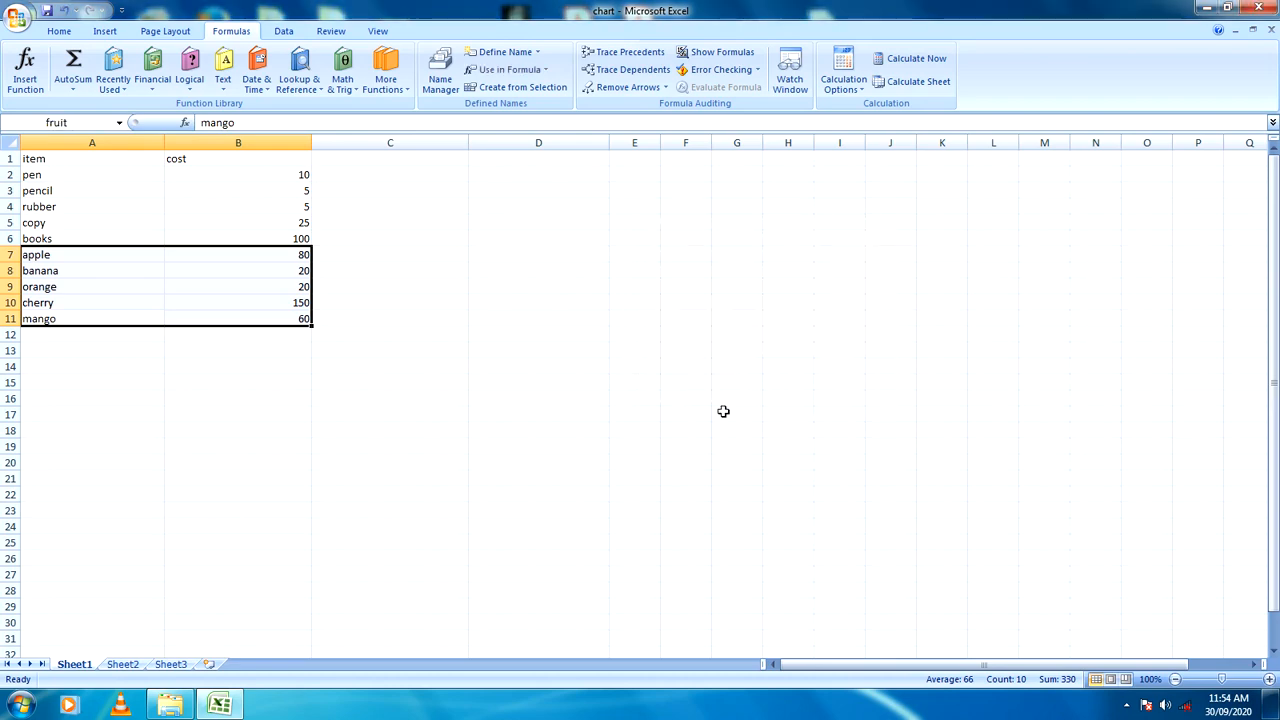
pyautogui.click(303, 397)
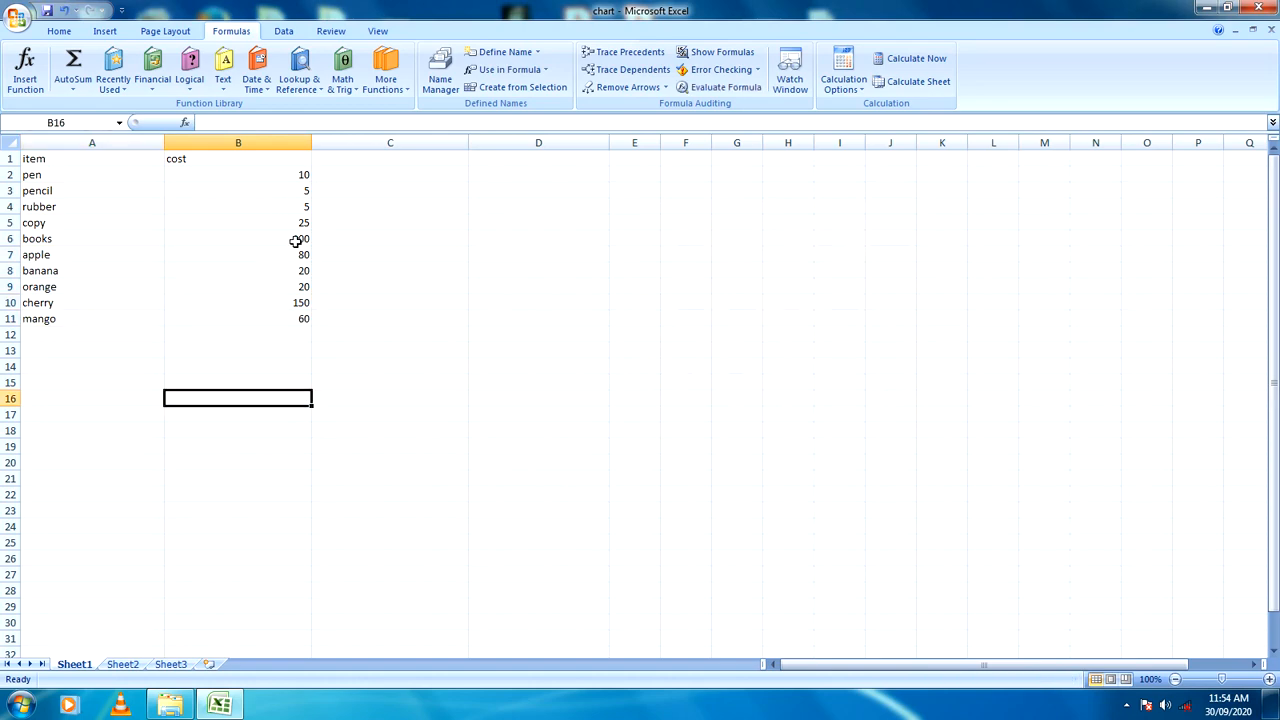
pyautogui.moveTo(306, 240); pyautogui.dragTo(112, 170)
pyautogui.click(114, 237)
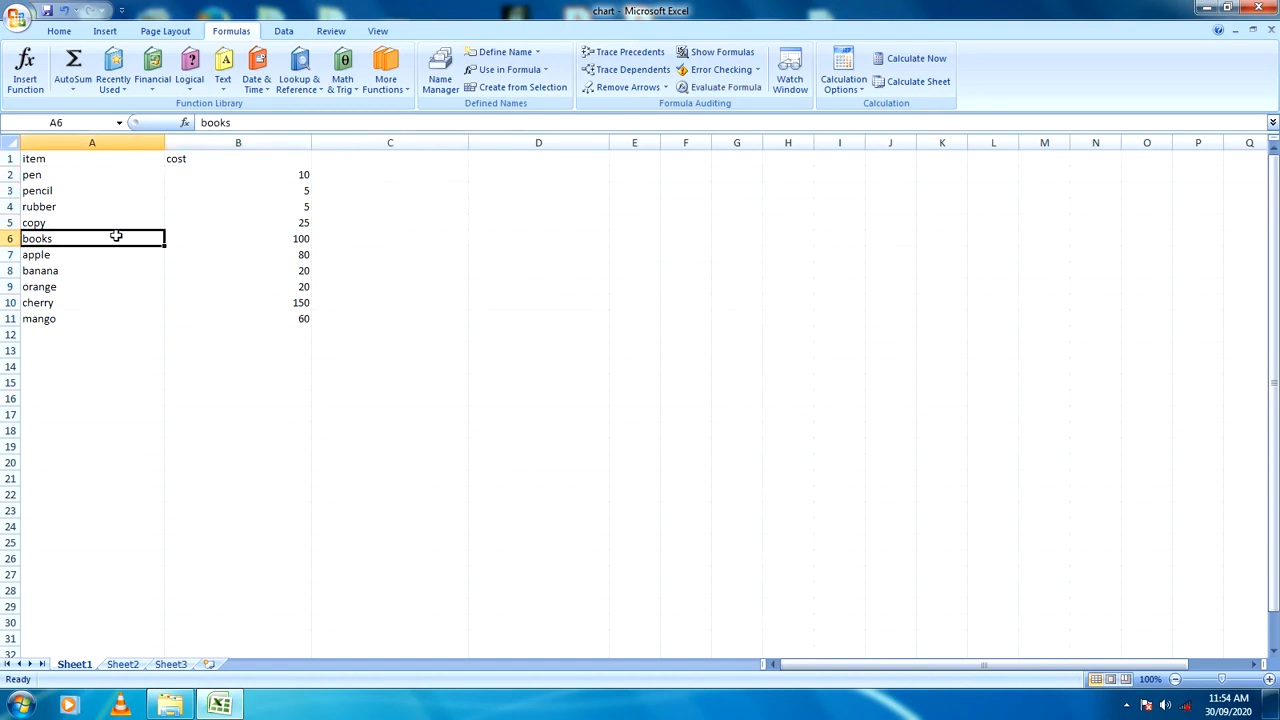
pyautogui.moveTo(58, 236); pyautogui.dragTo(80, 178)
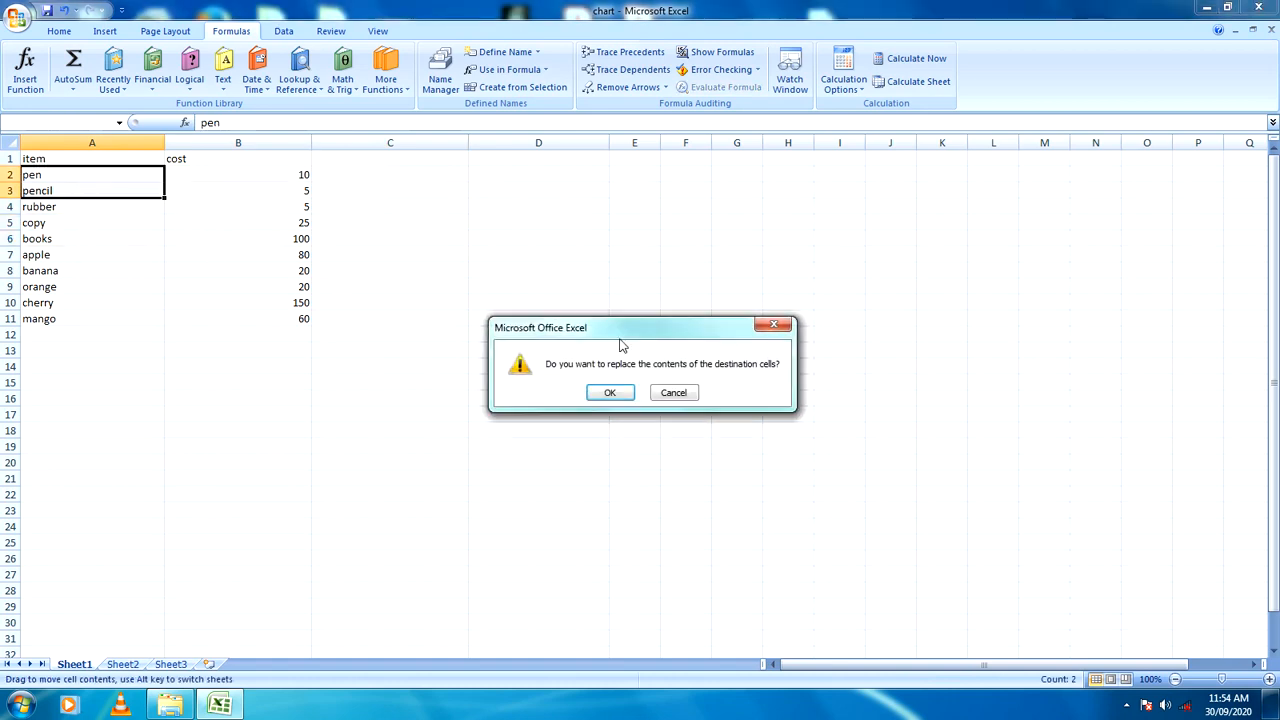
pyautogui.click(773, 324)
pyautogui.click(106, 242)
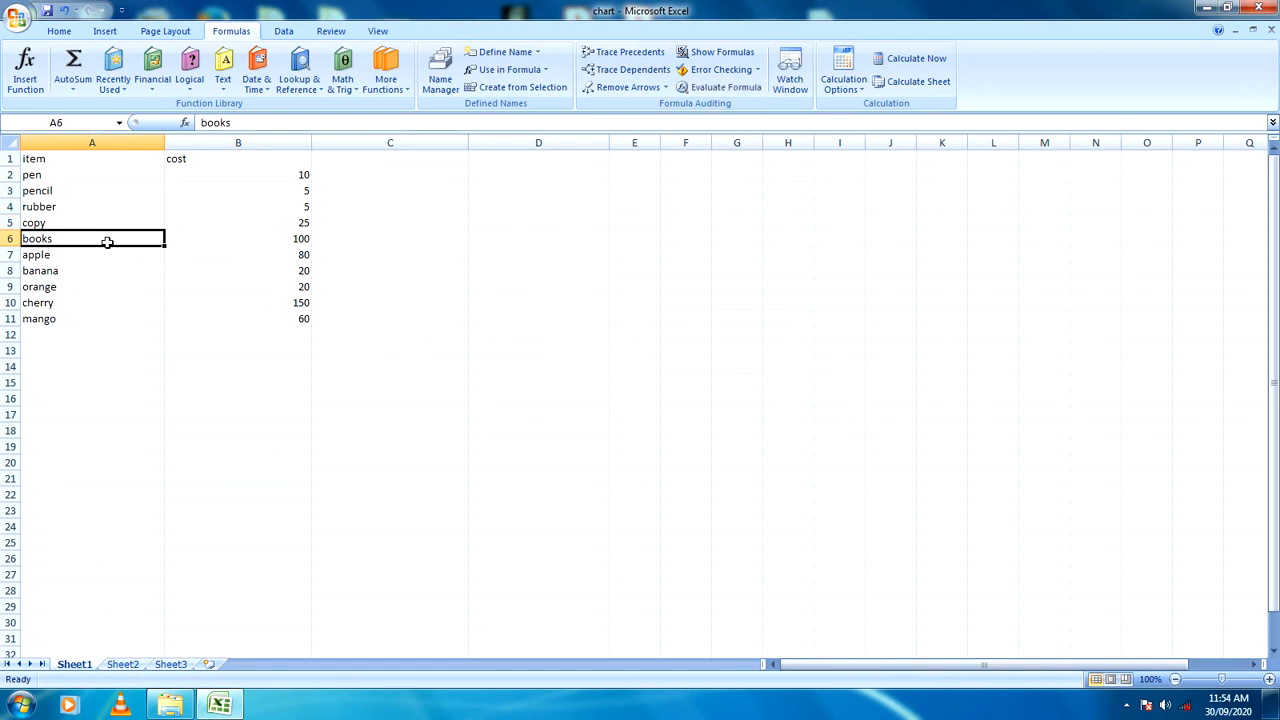
# Define the workbook name stationary for the stationery items and their costs in A2:B6
pyautogui.moveTo(143, 236); pyautogui.dragTo(300, 176)
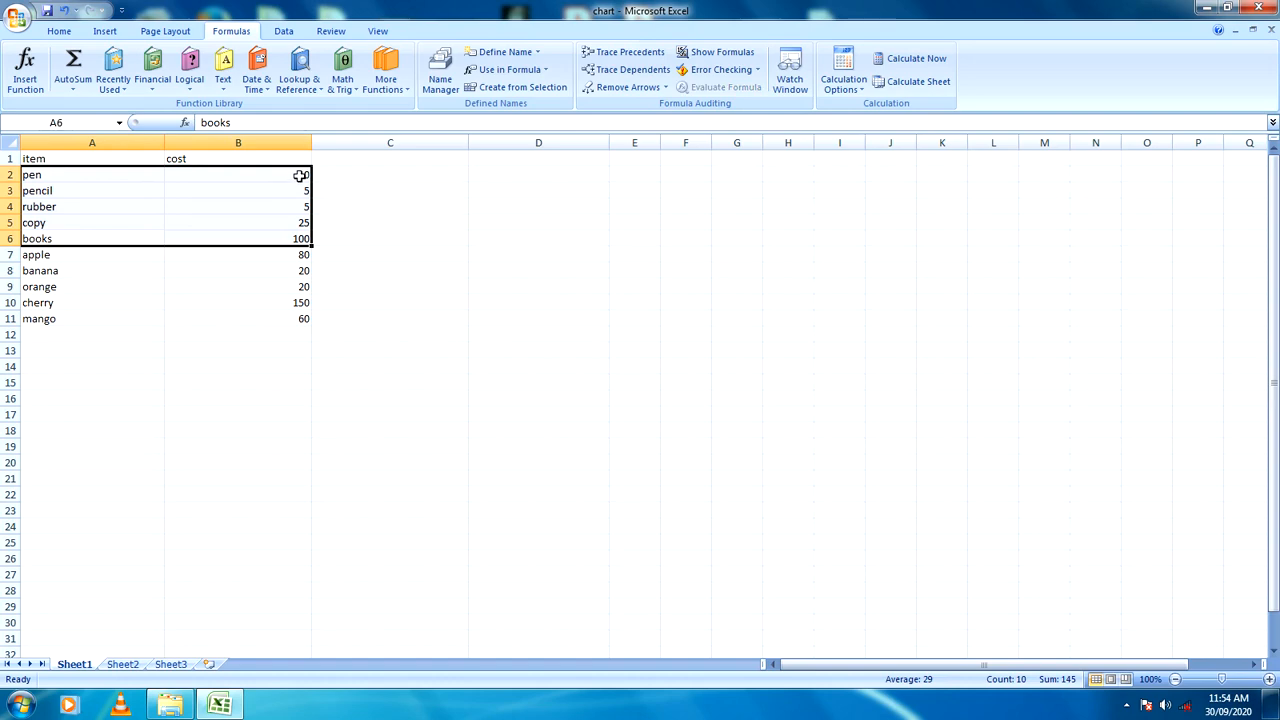
pyautogui.click(506, 51)
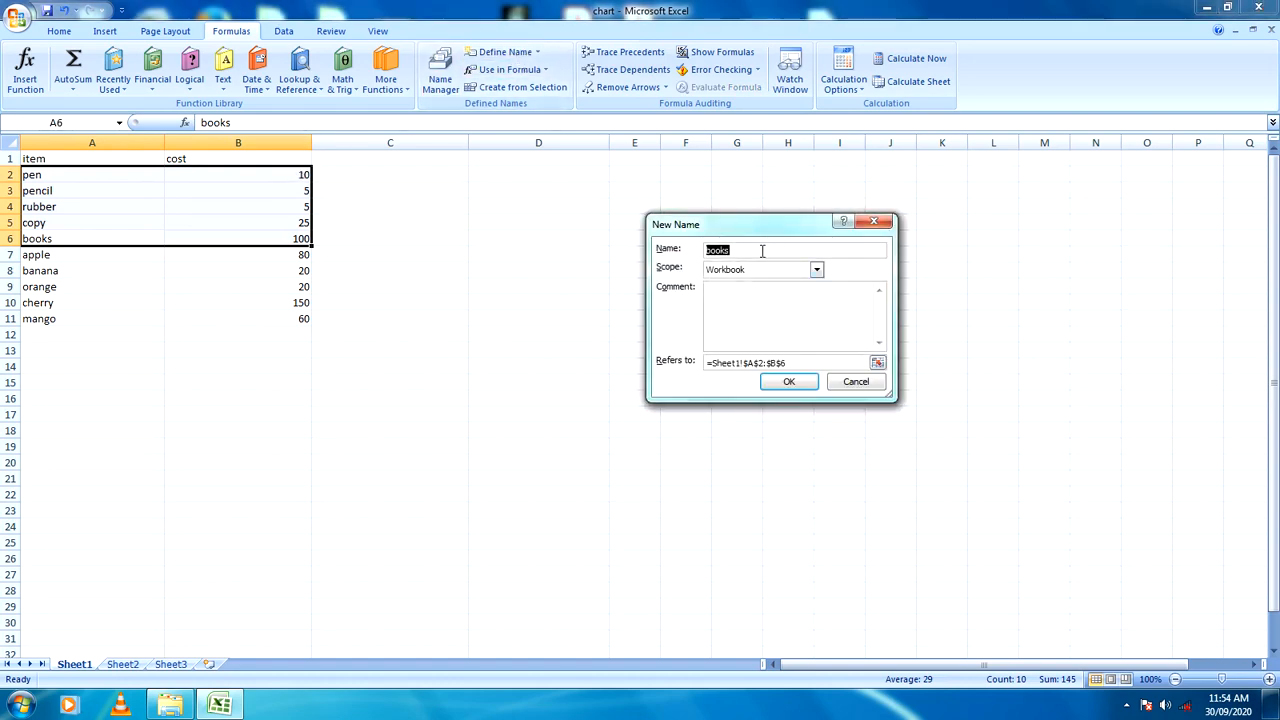
pyautogui.press('BackSpace')
pyautogui.write('stationary')
pyautogui.click(790, 381)
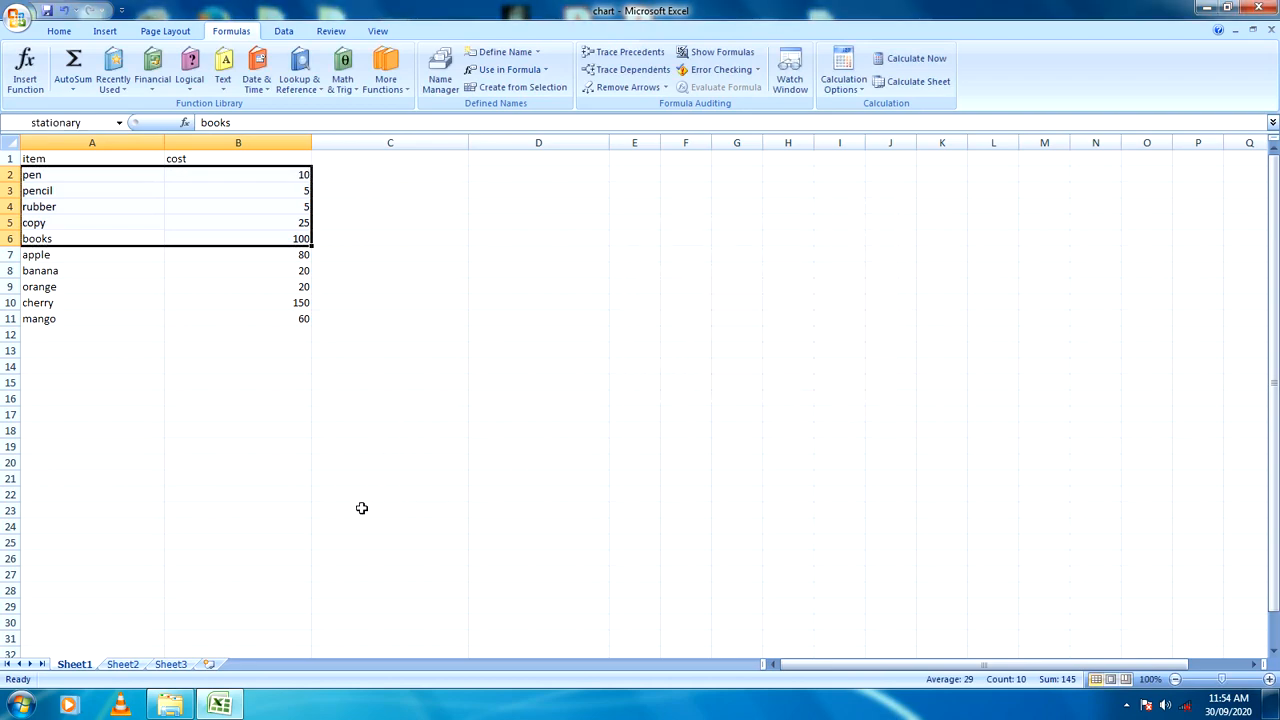
pyautogui.click(368, 464)
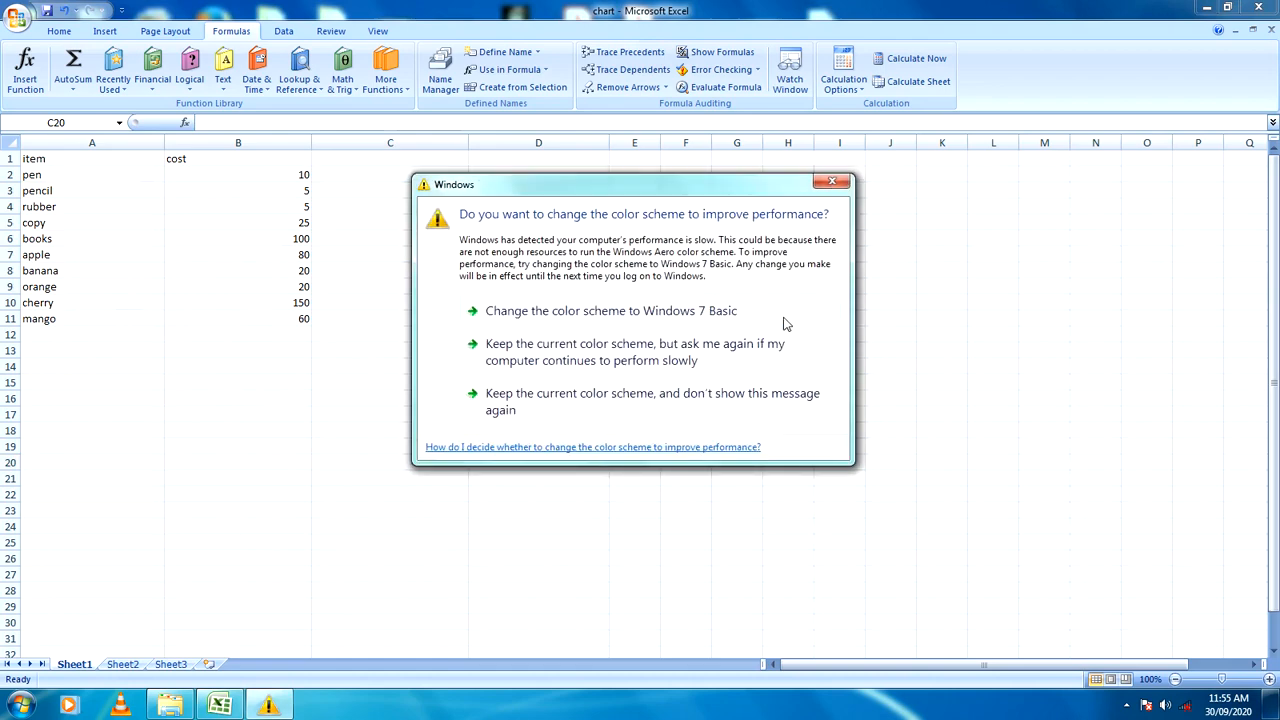
# Dismiss the Windows color scheme prompt and total the fruit costs in C16 with the formula =sum(fruit)
pyautogui.click(824, 185)
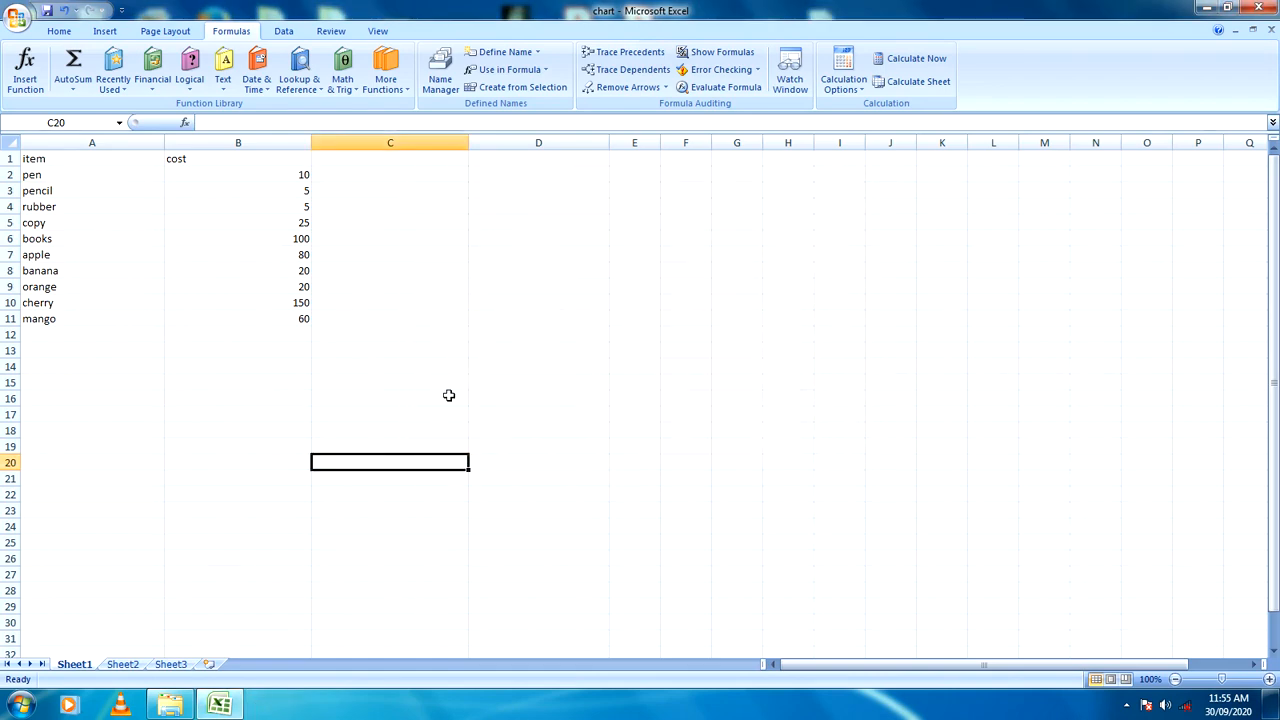
pyautogui.click(365, 393)
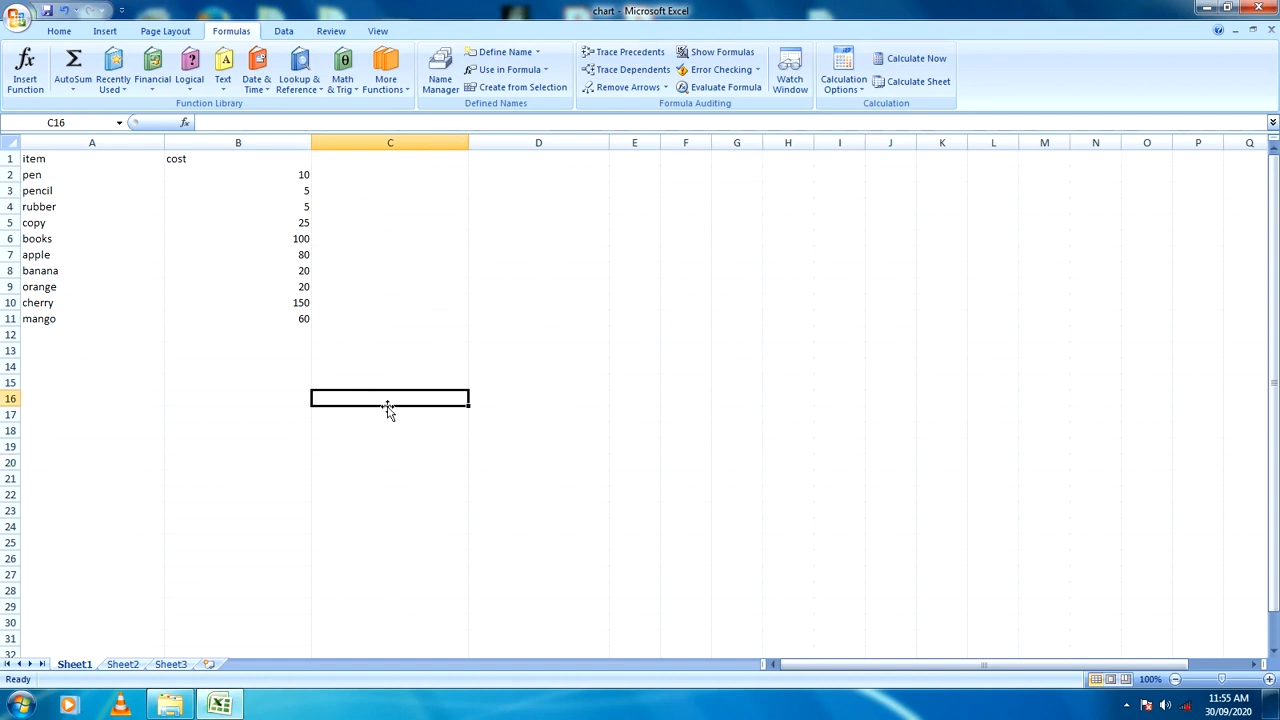
pyautogui.click(271, 121)
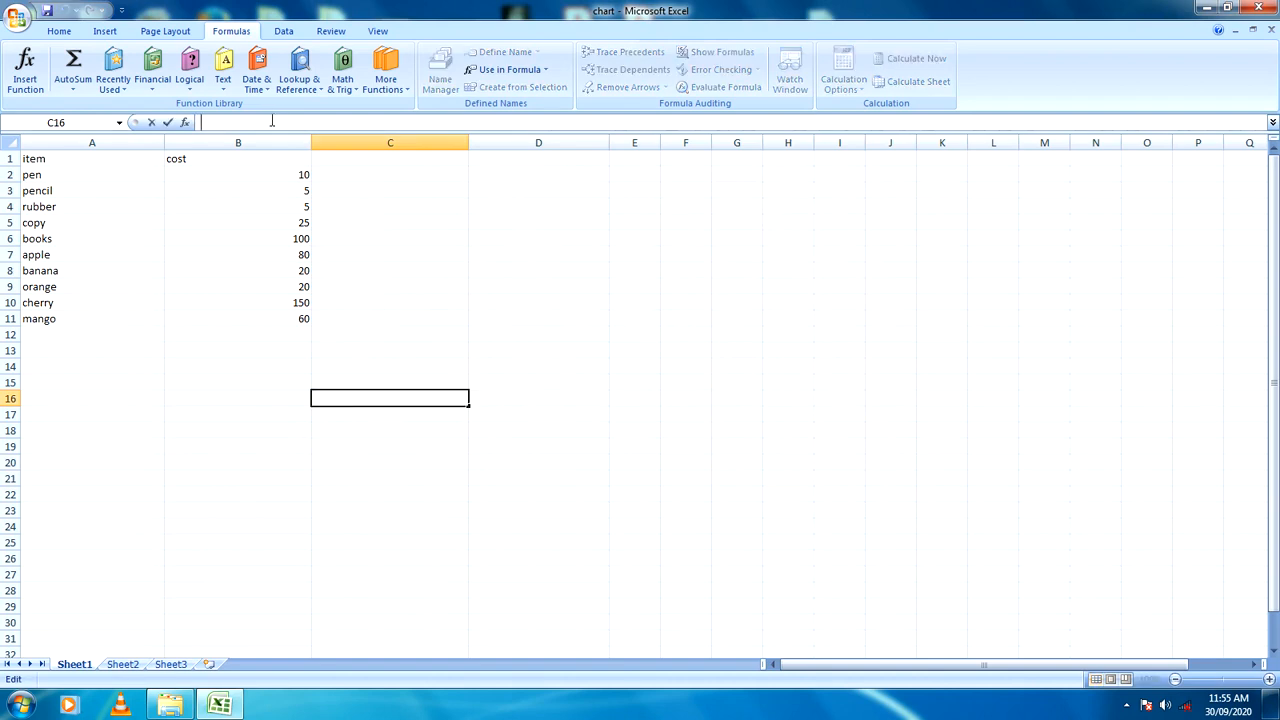
pyautogui.write('=sum')
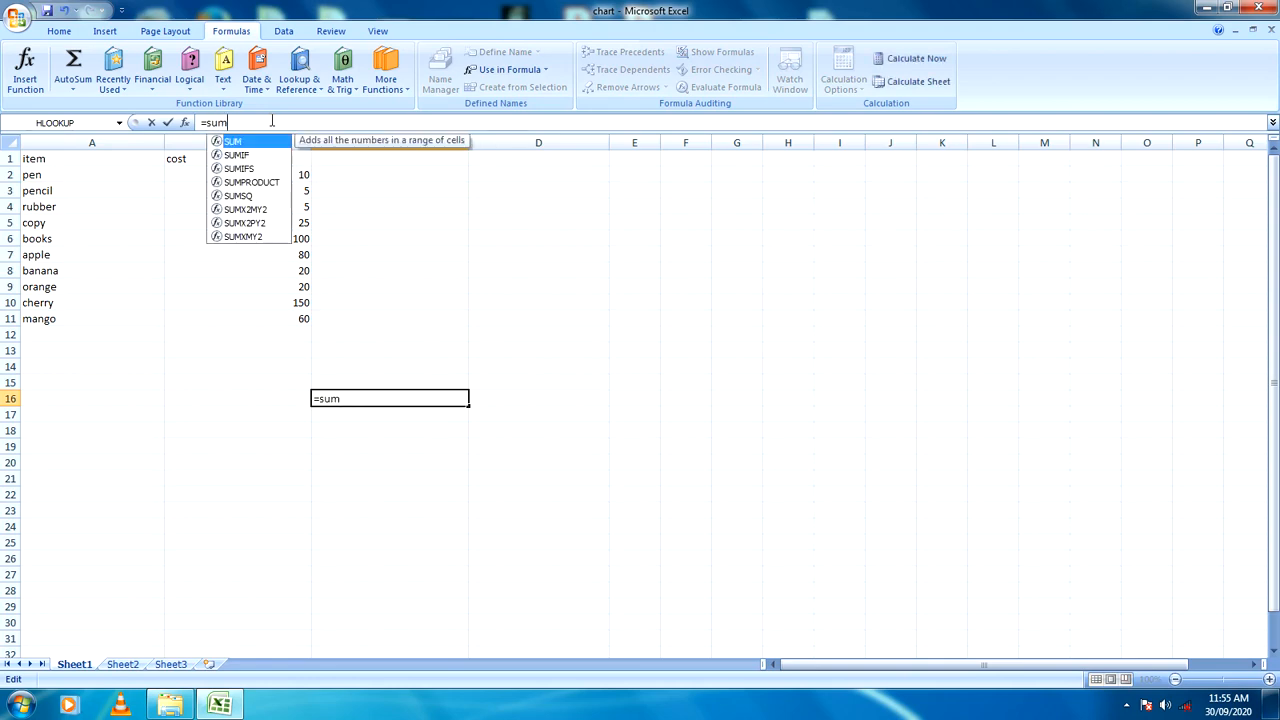
pyautogui.write('(')
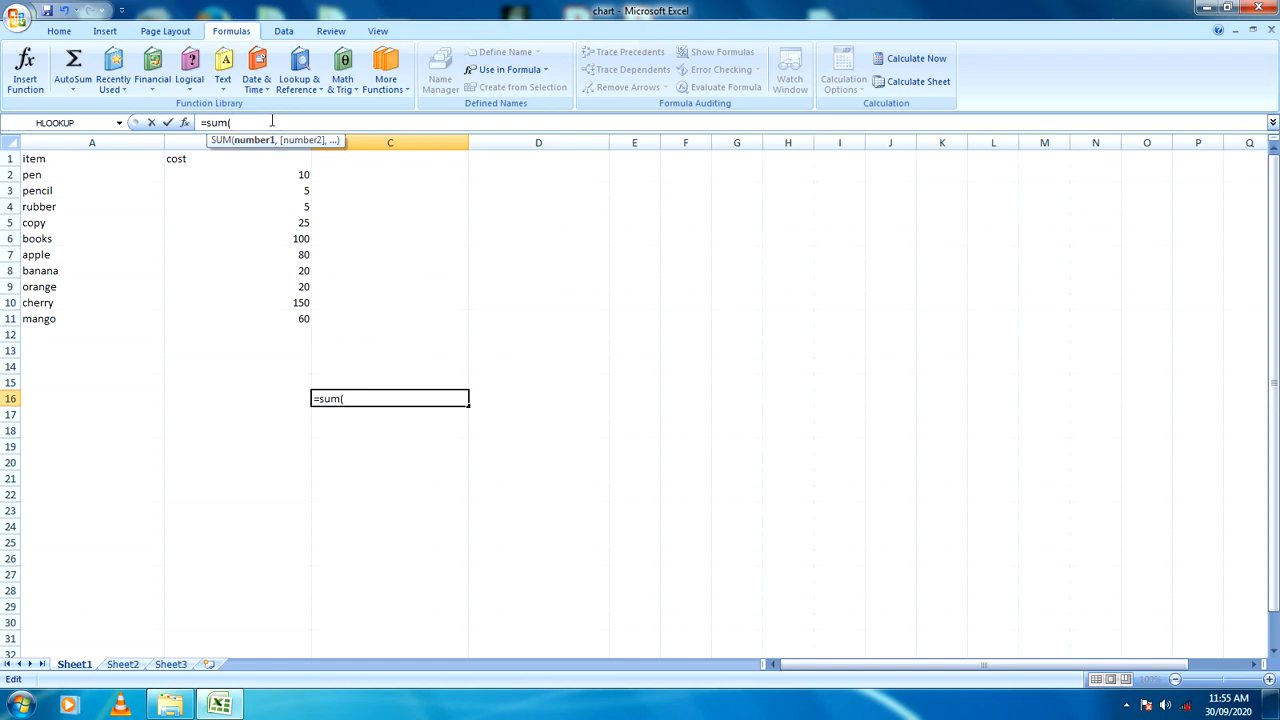
pyautogui.write('fru')
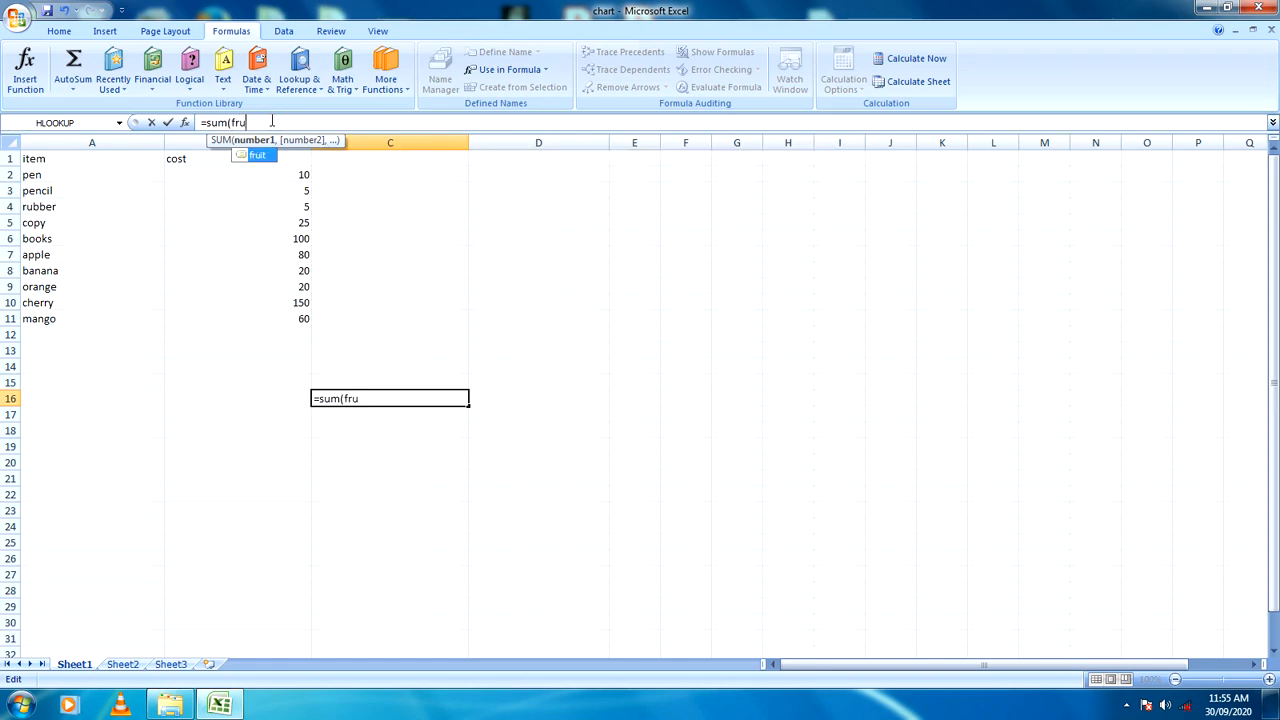
pyautogui.write('it')
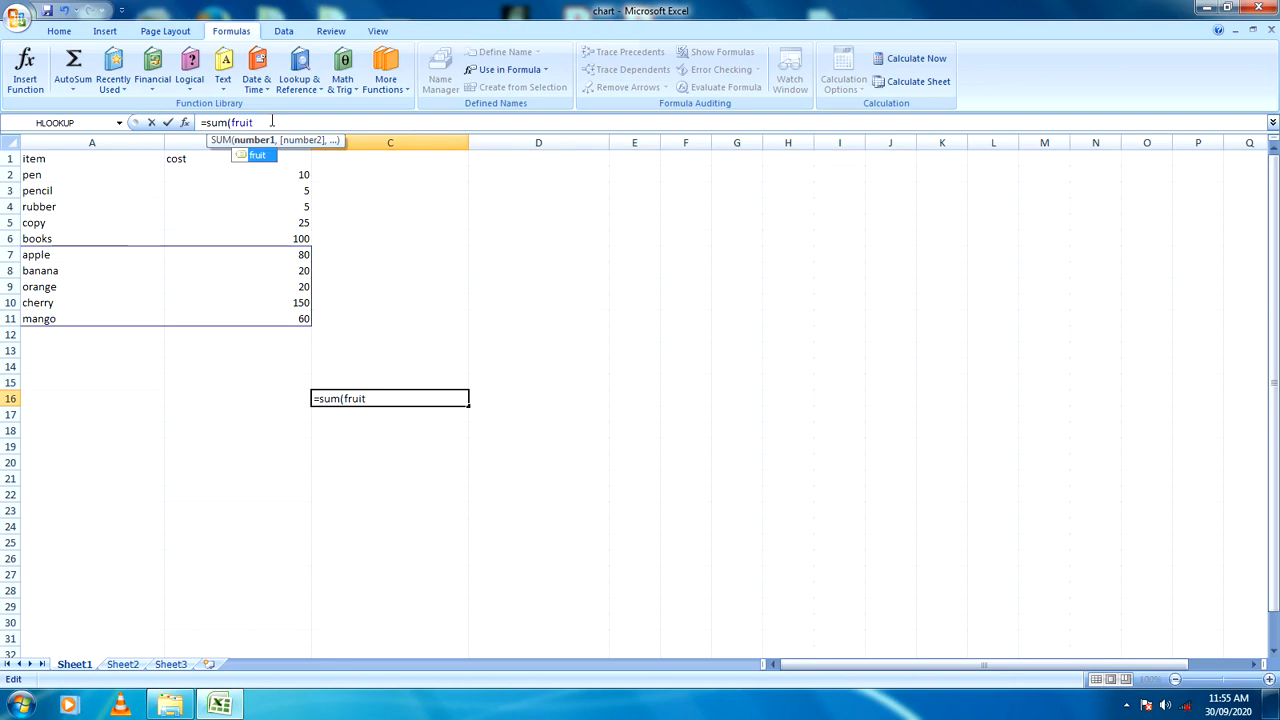
pyautogui.write(')')
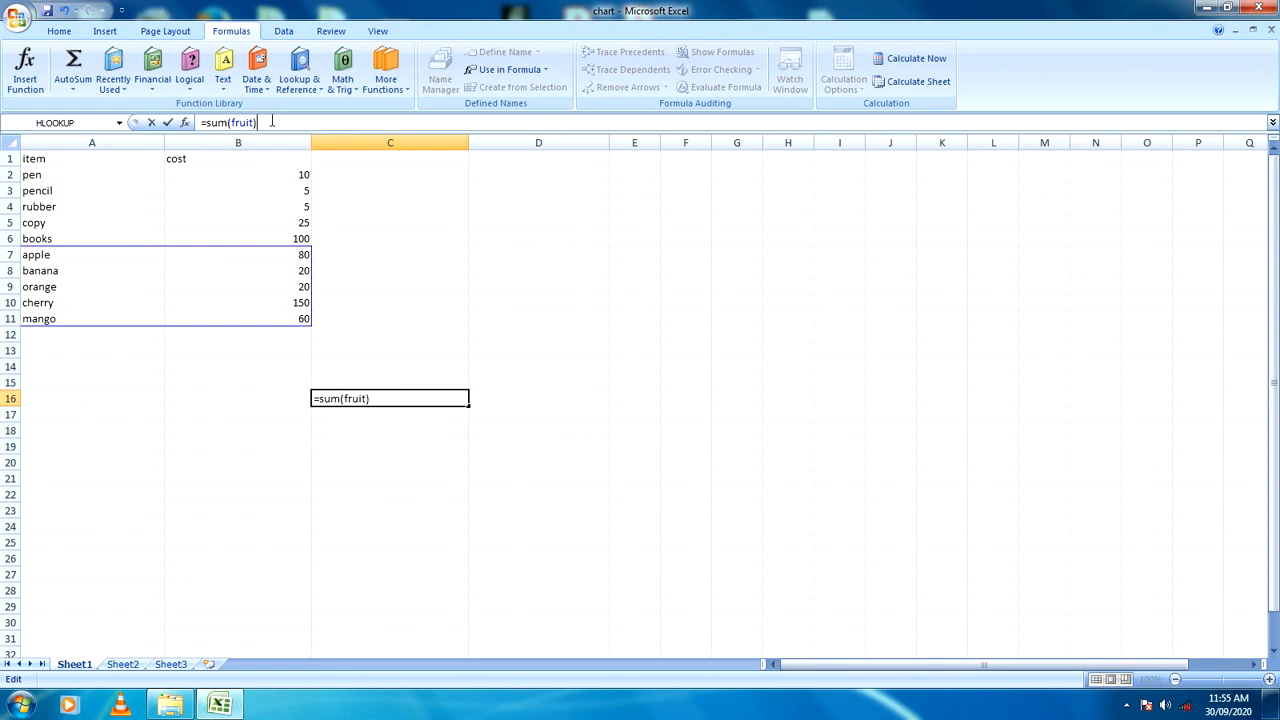
pyautogui.press('Return')
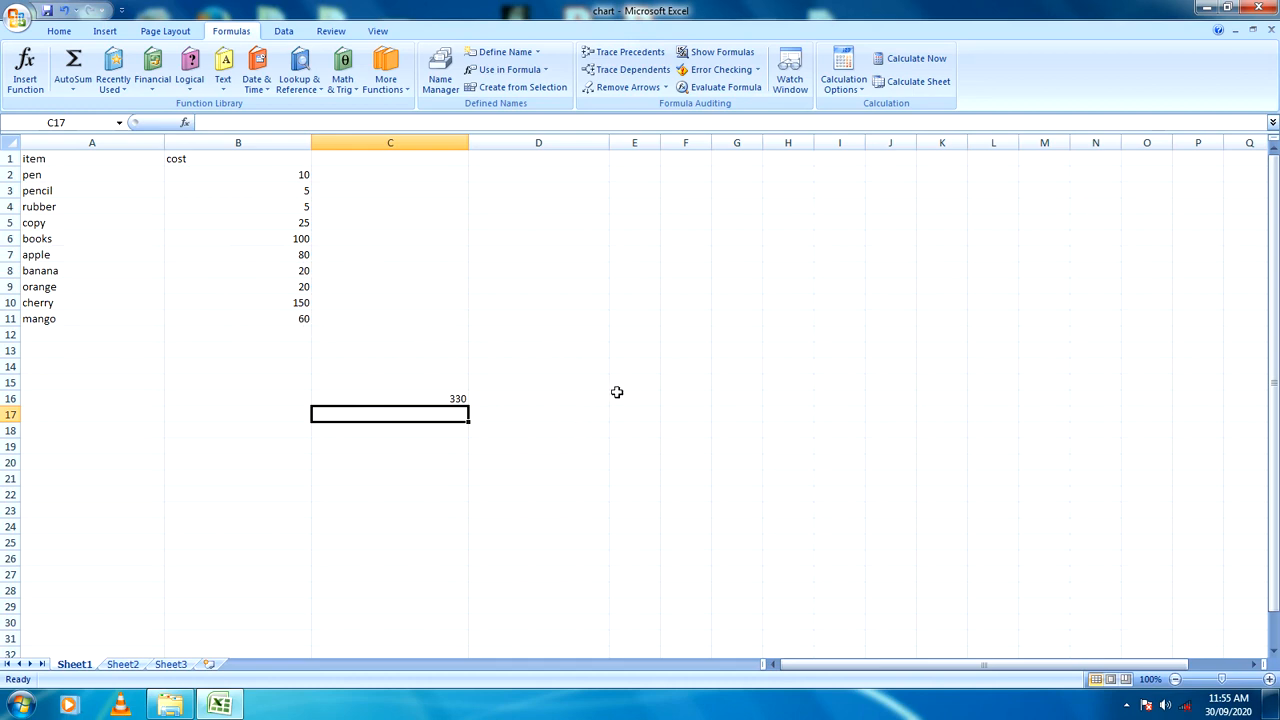
# Total the stationery costs in D12 with the formula =sum(stationary), and dismiss the Windows color scheme prompt
pyautogui.click(530, 333)
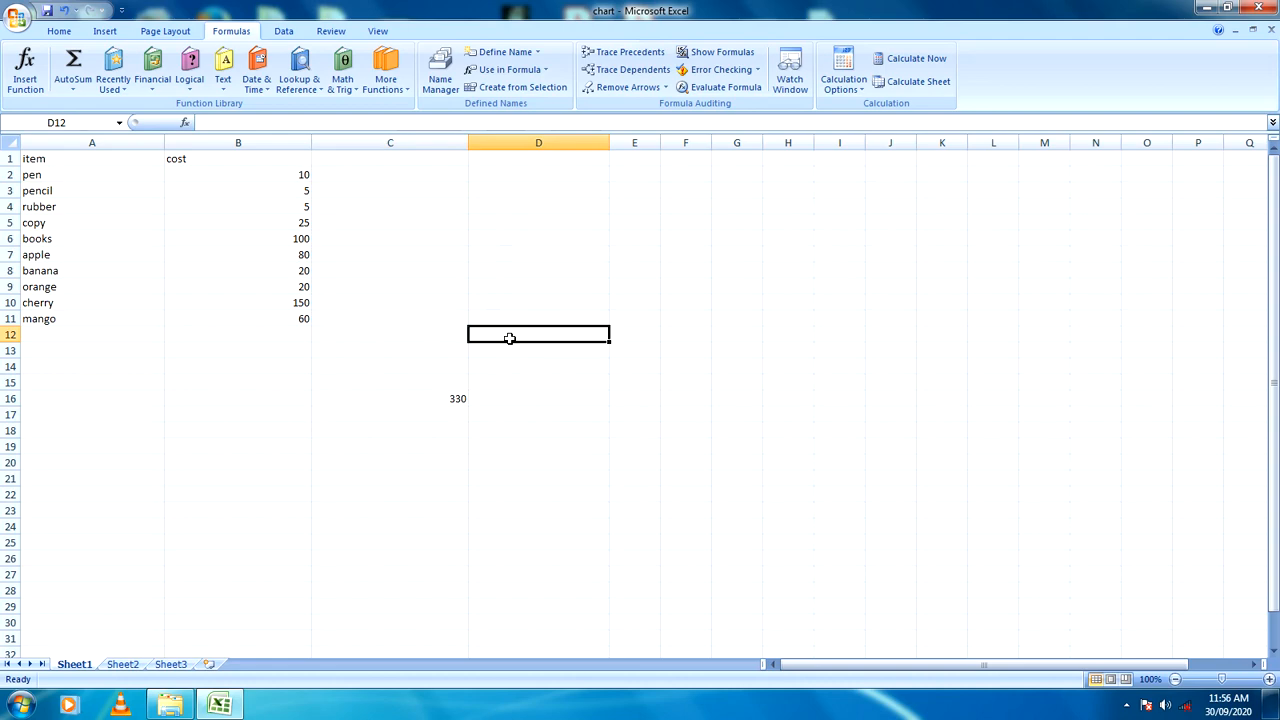
pyautogui.write('=')
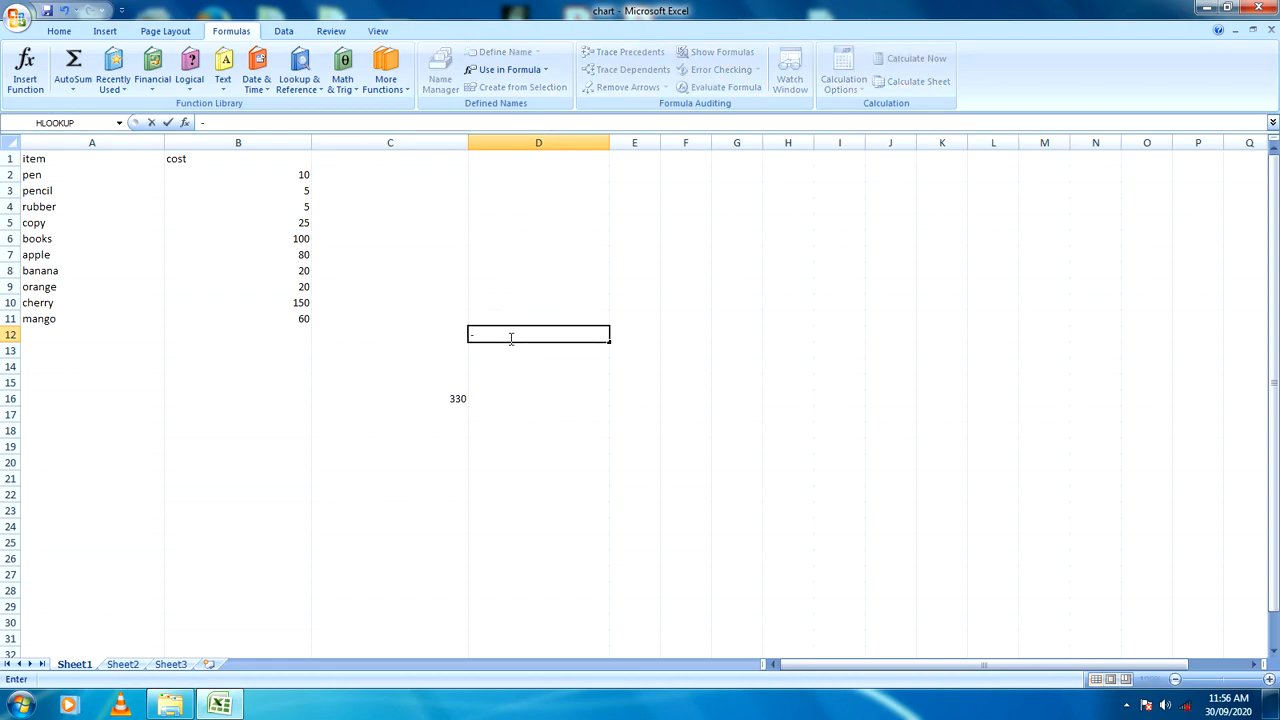
pyautogui.press('BackSpace')
pyautogui.write('=sum')
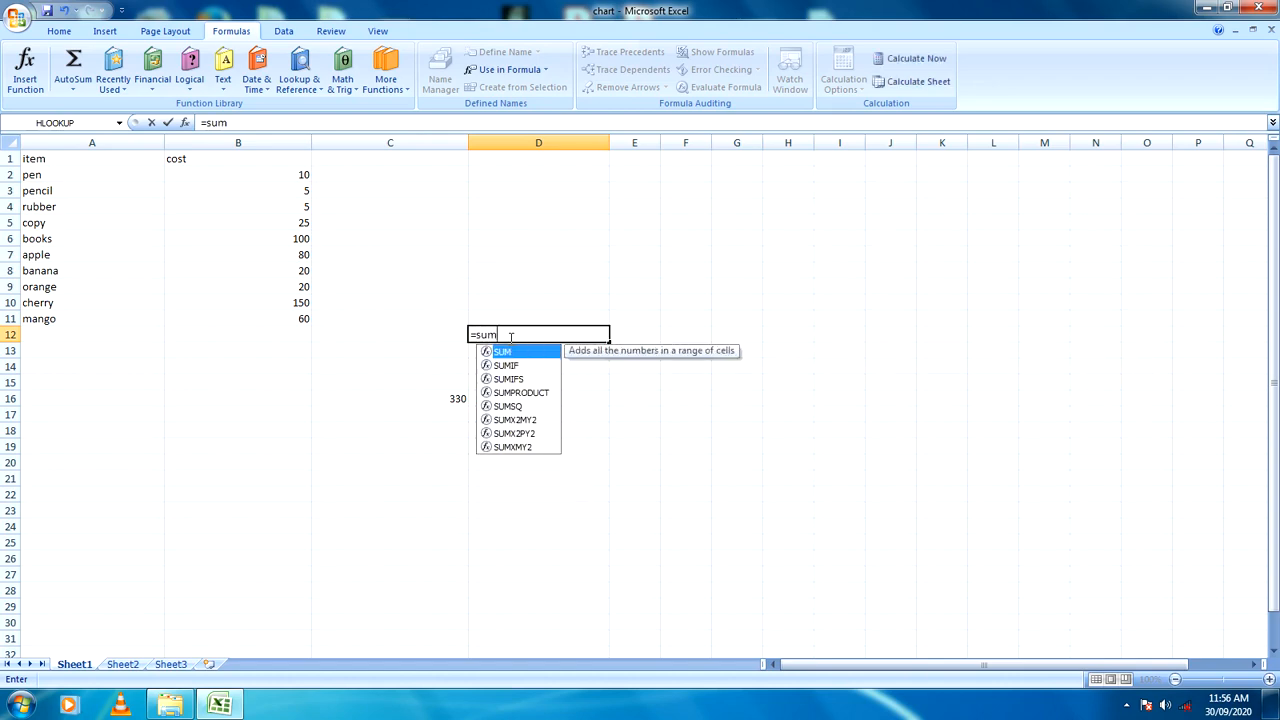
pyautogui.write('(')
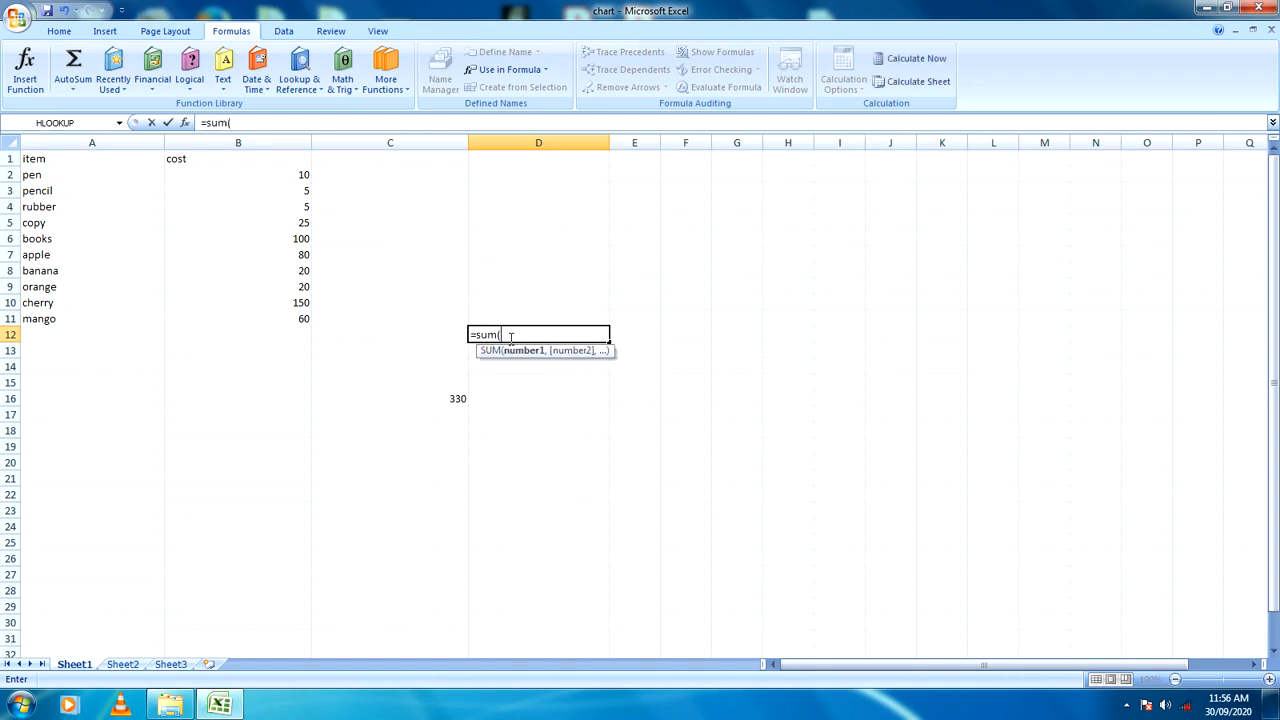
pyautogui.write('st')
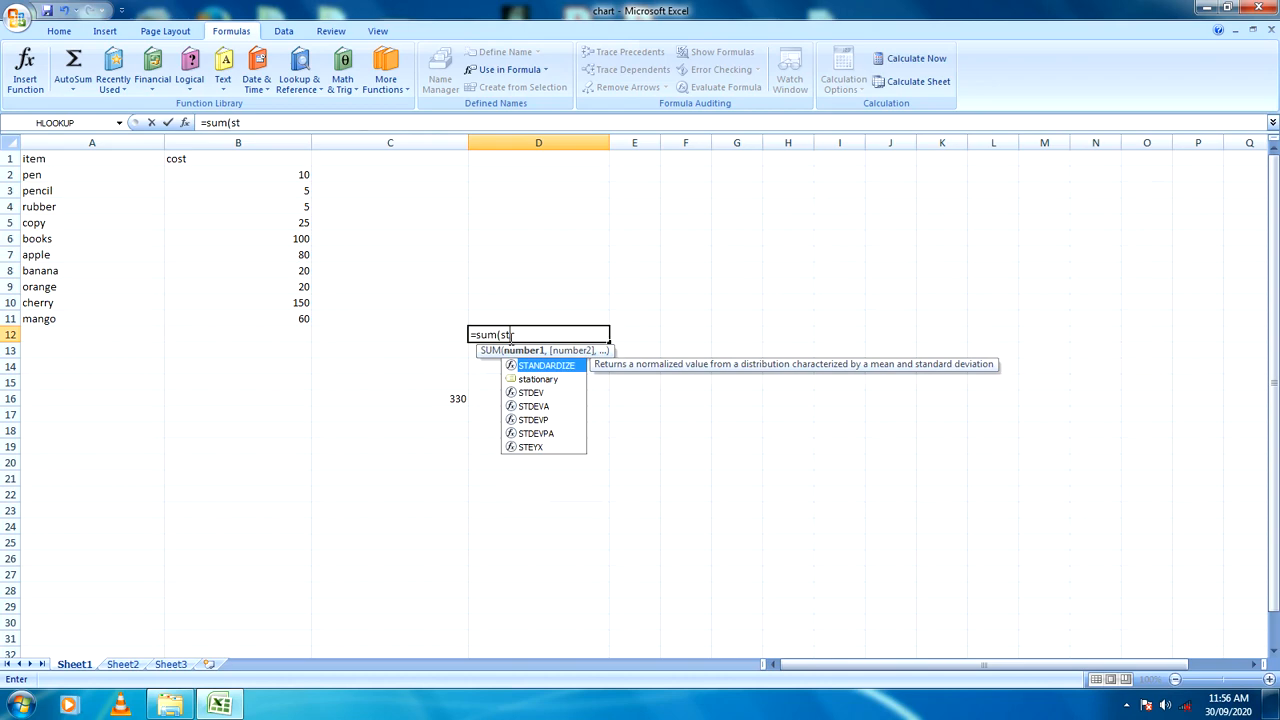
pyautogui.write('ationa')
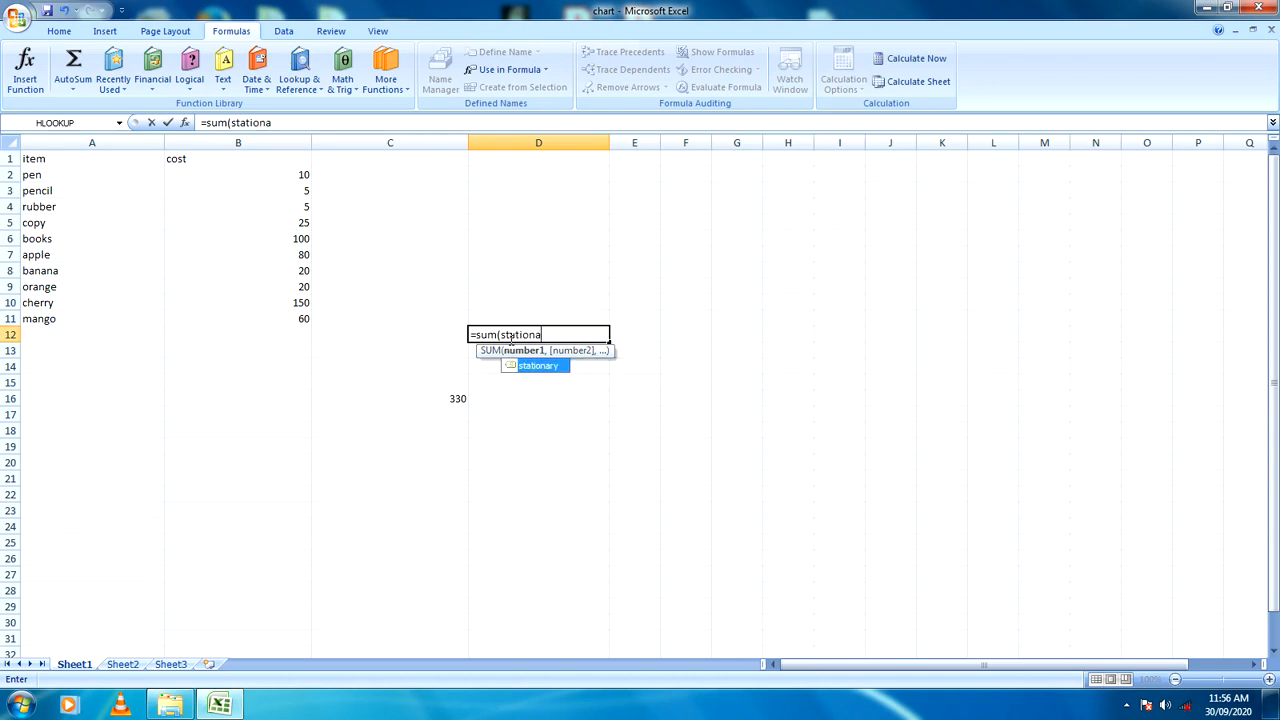
pyautogui.write('ry')
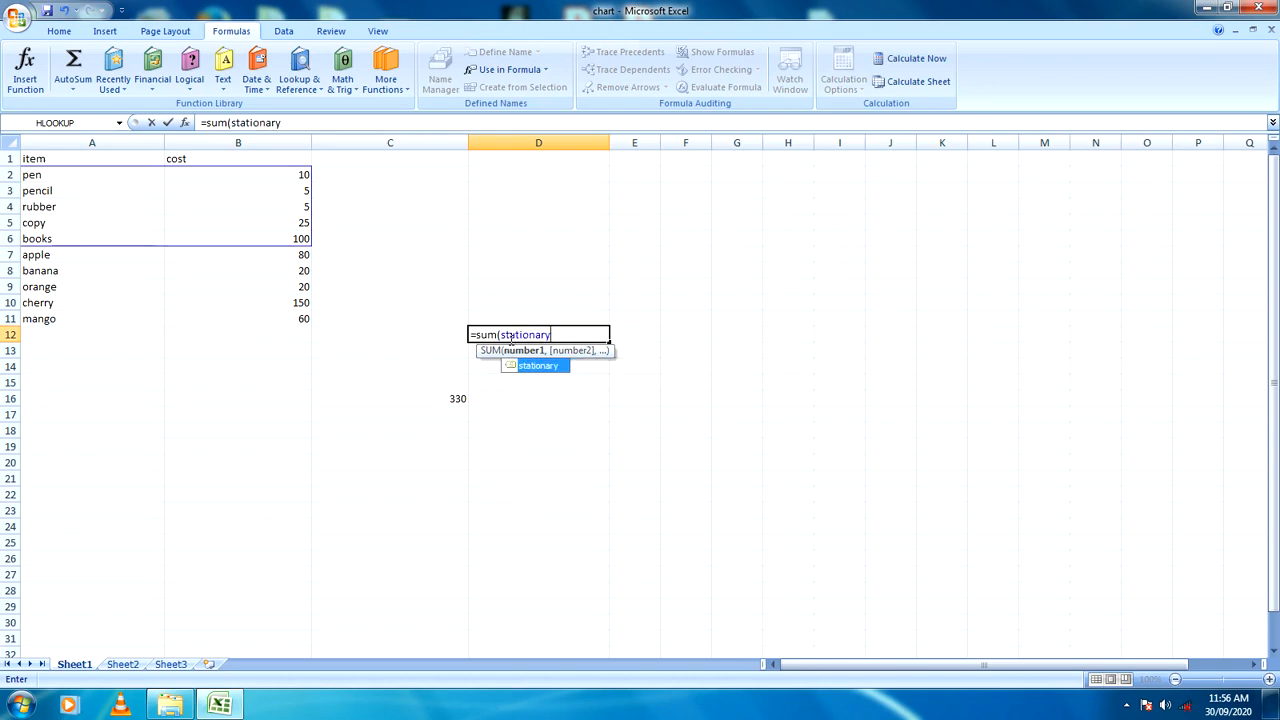
pyautogui.write(')')
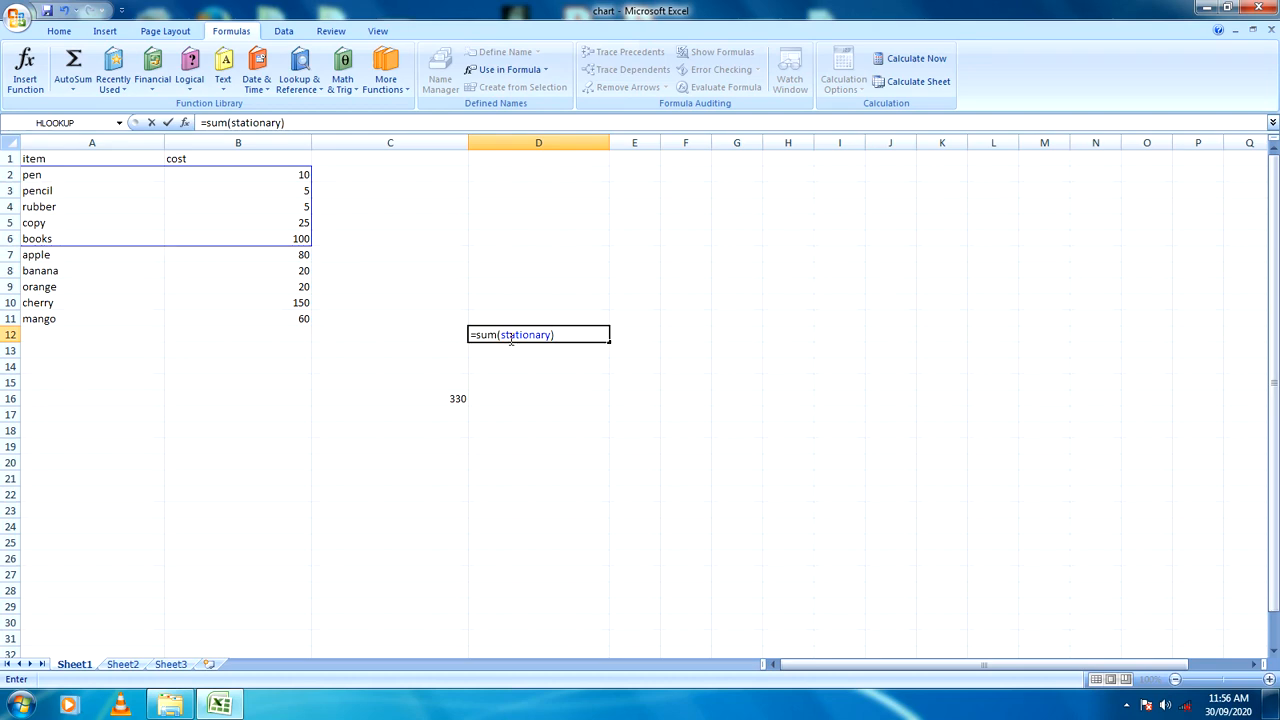
pyautogui.press('Return')
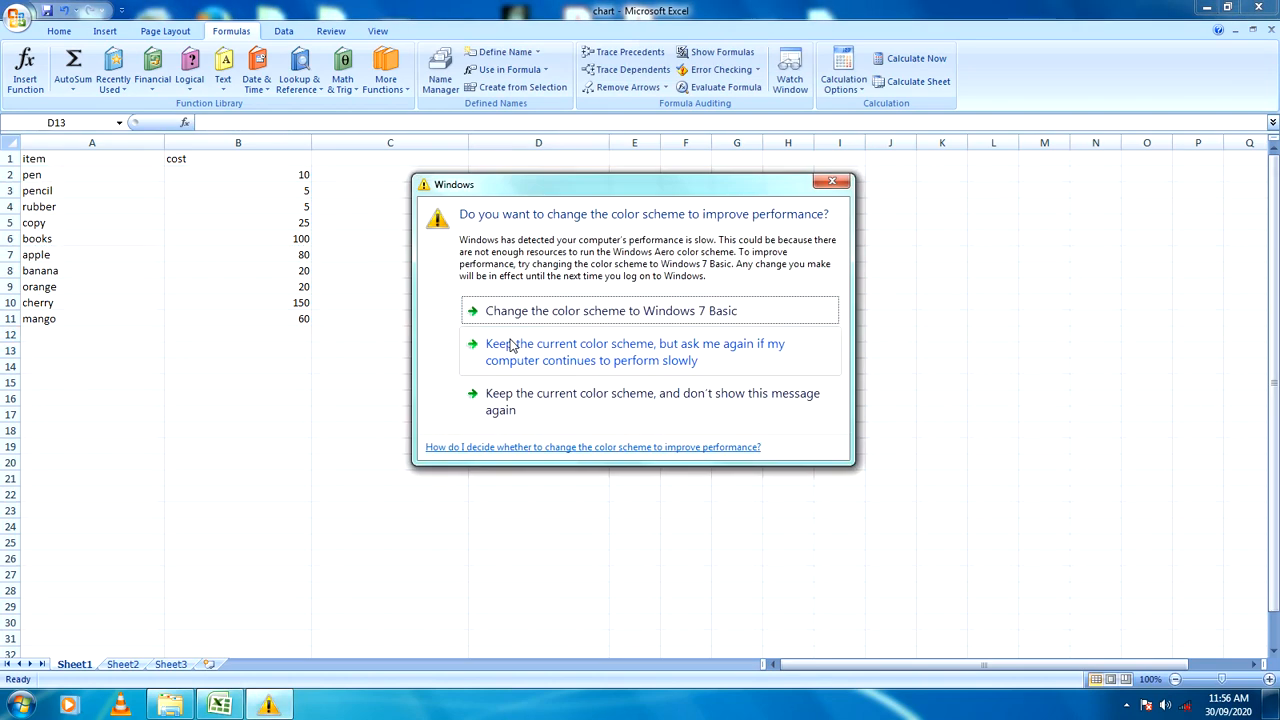
pyautogui.click(832, 181)
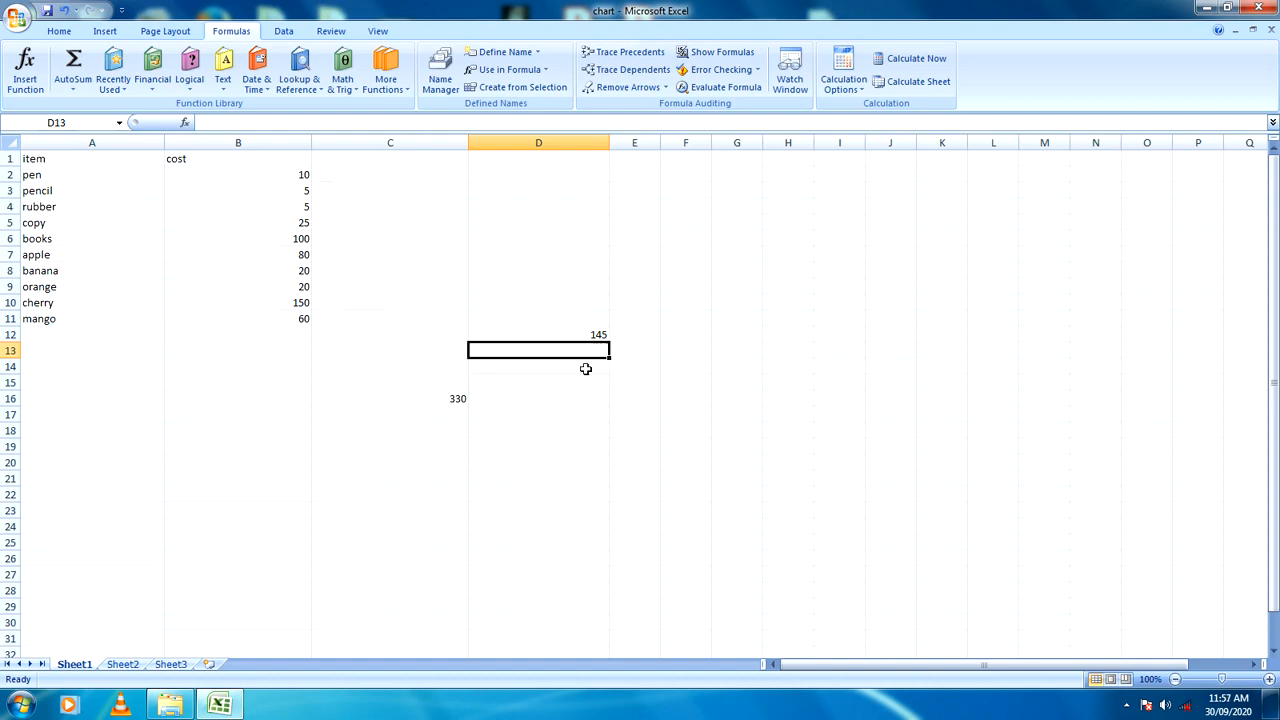
# Check the named-range SUM formulas in cells C16 and D12
pyautogui.click(470, 413)
pyautogui.click(439, 420)
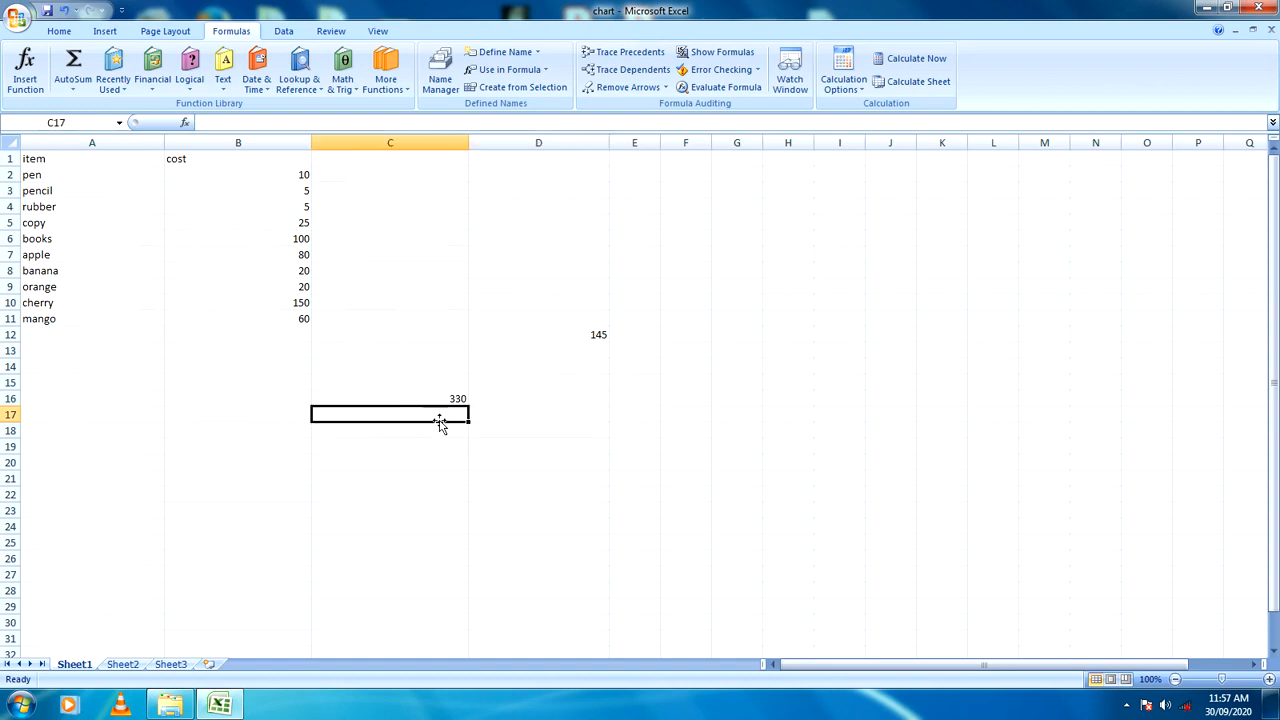
pyautogui.click(546, 422)
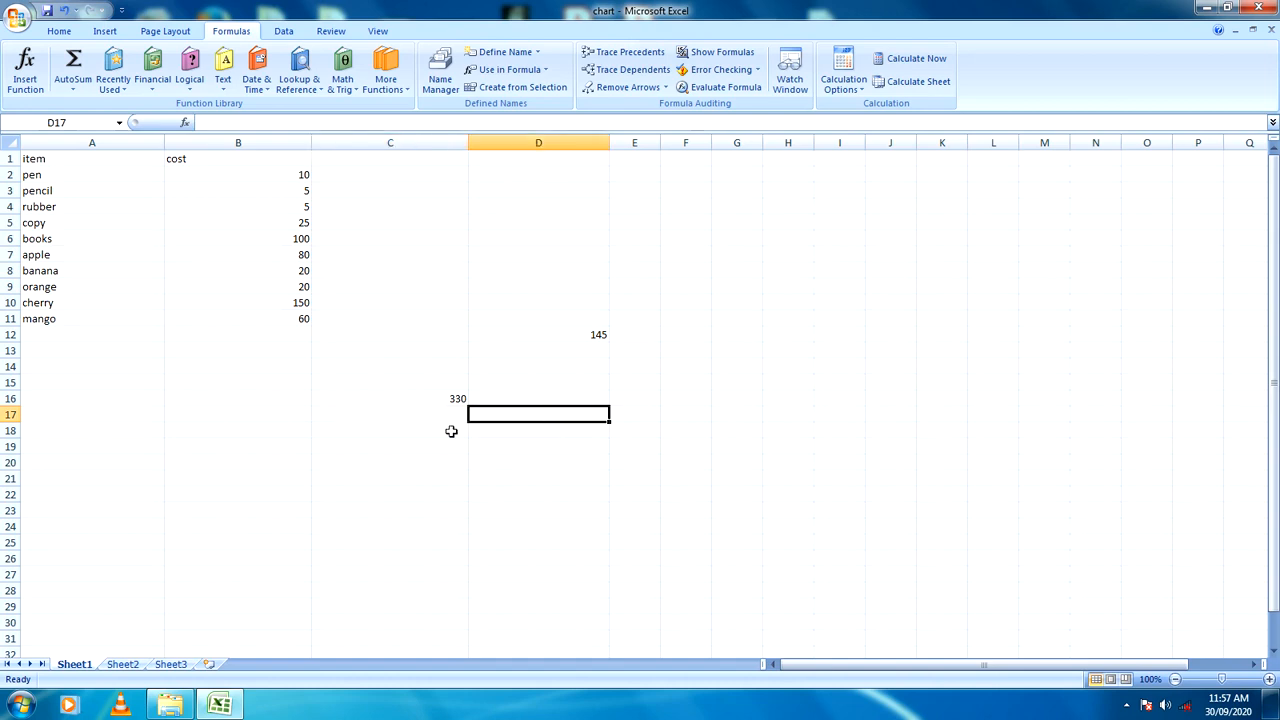
pyautogui.click(455, 401)
pyautogui.click(589, 333)
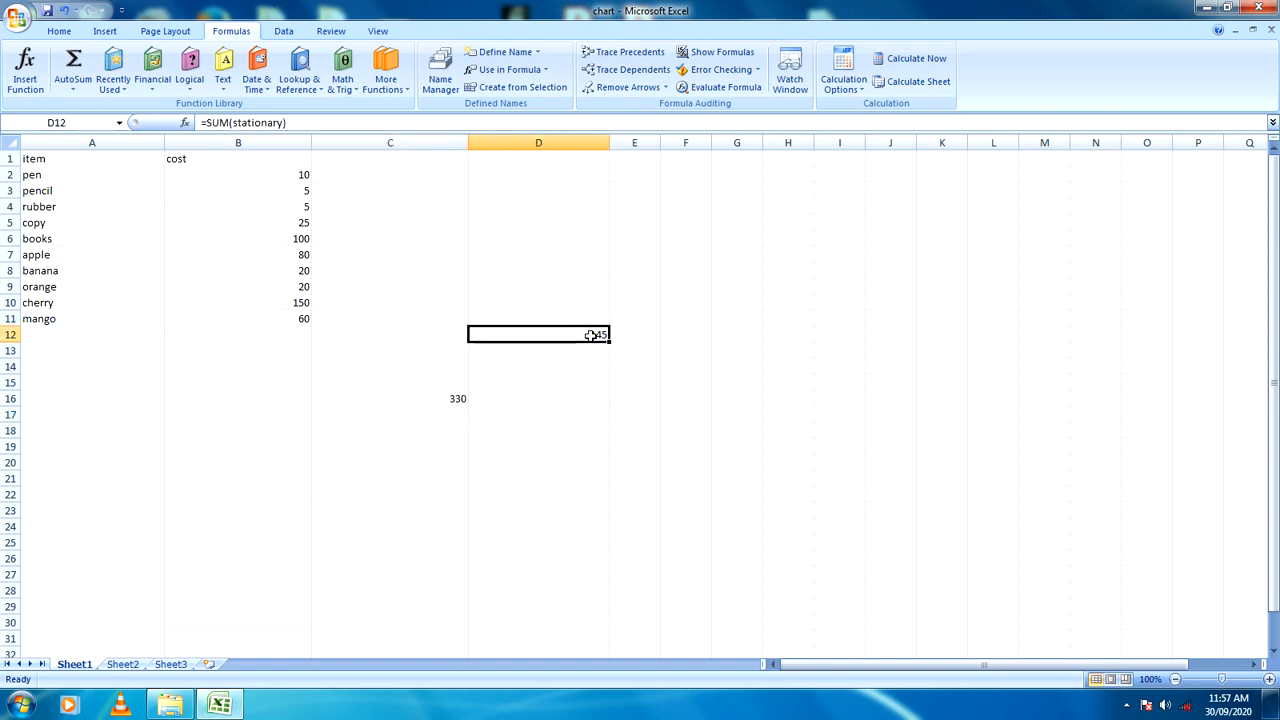
pyautogui.click(587, 430)
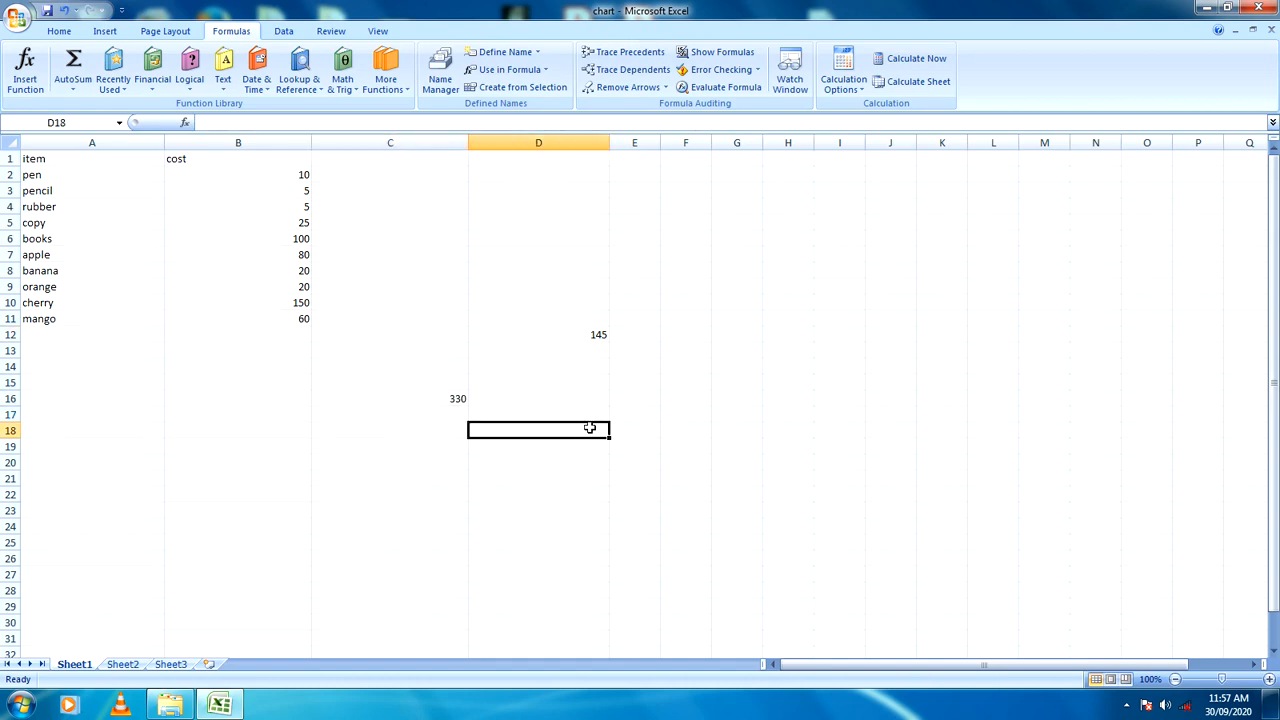
pyautogui.click(699, 382)
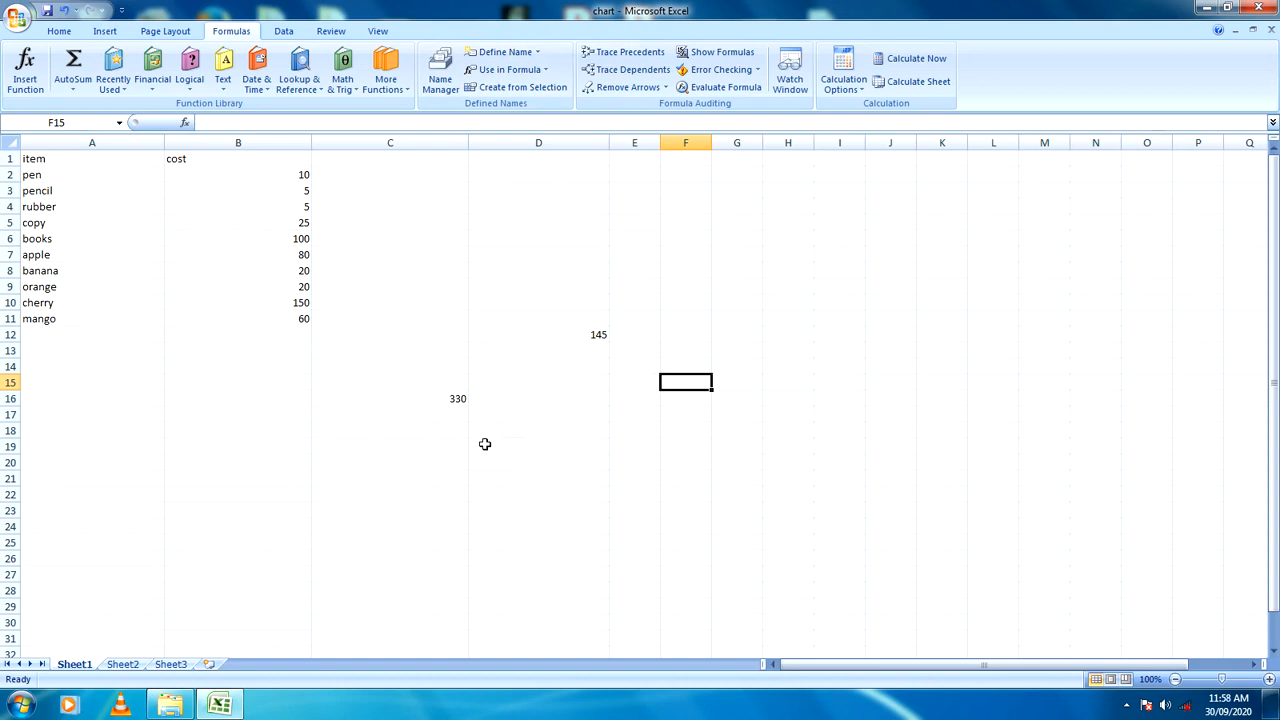
# Delete the fruit total in C16 and the stationery total in D12
pyautogui.click(459, 401)
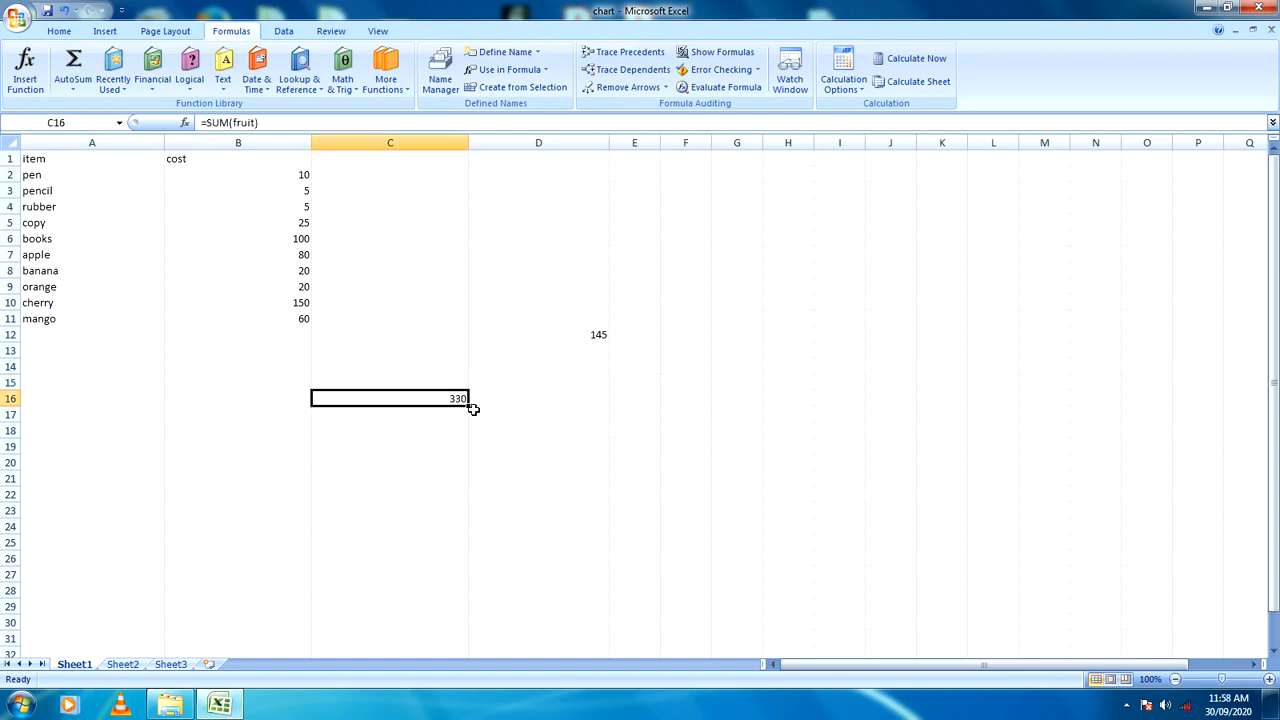
pyautogui.press('Delete')
pyautogui.click(597, 334)
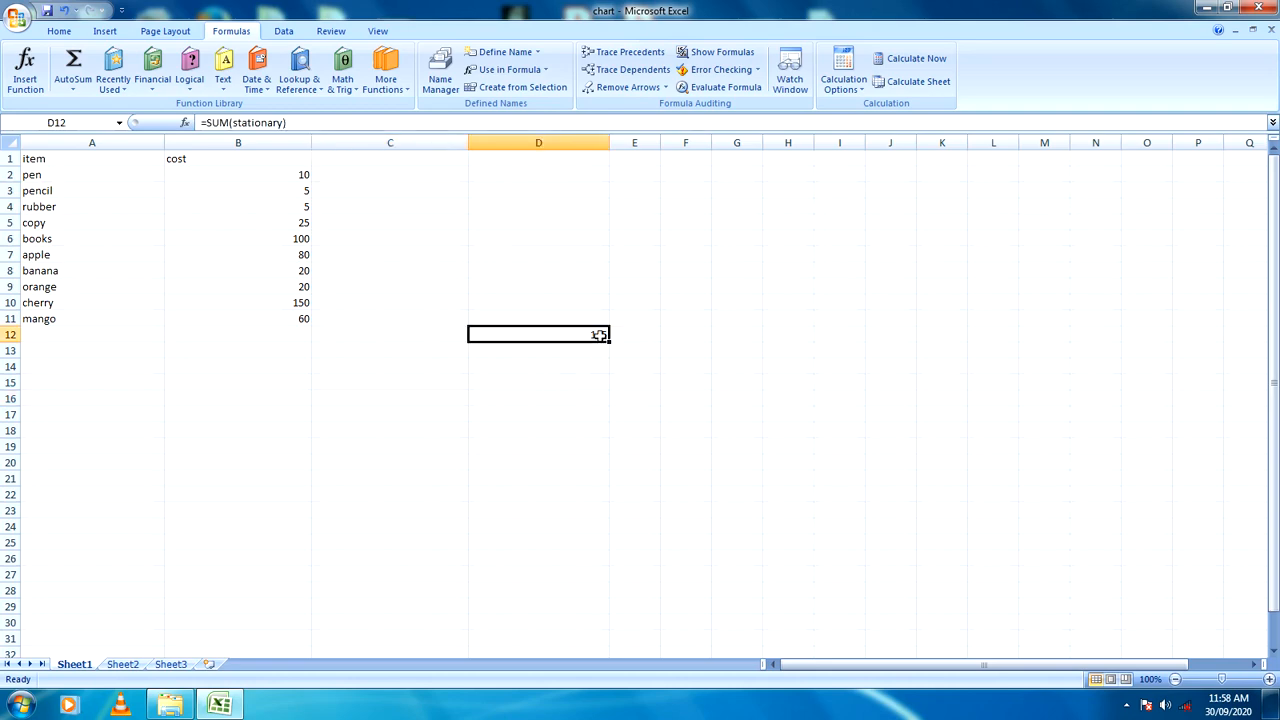
pyautogui.press('Delete')
pyautogui.click(570, 410)
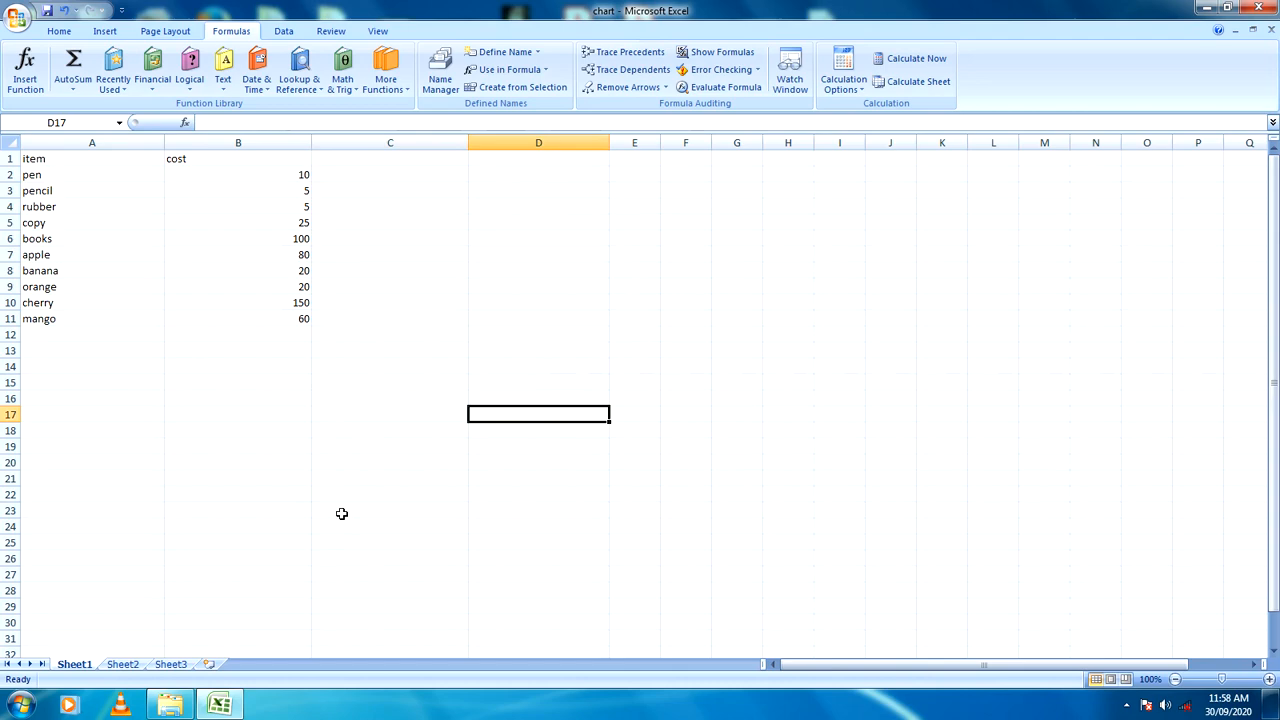
# Bring up the chart insertion options and look through Sheet2 and Sheet3 before returning to Sheet1
pyautogui.click(102, 31)
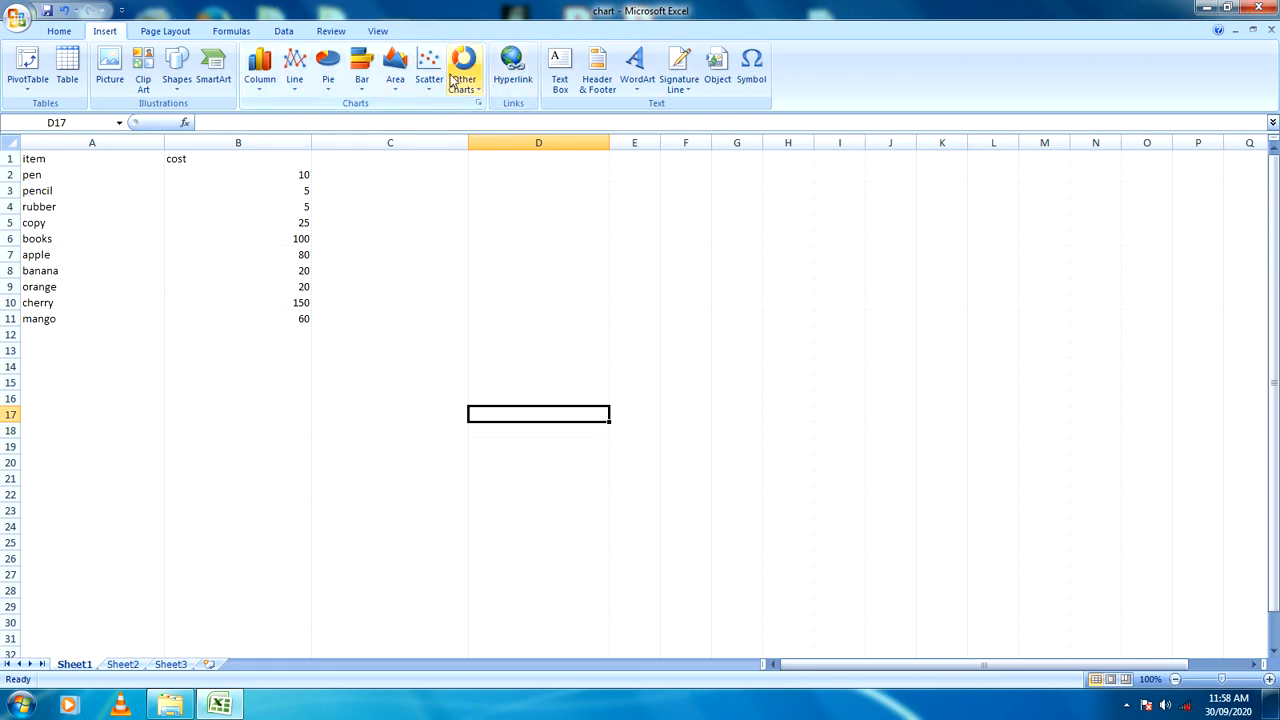
pyautogui.click(375, 364)
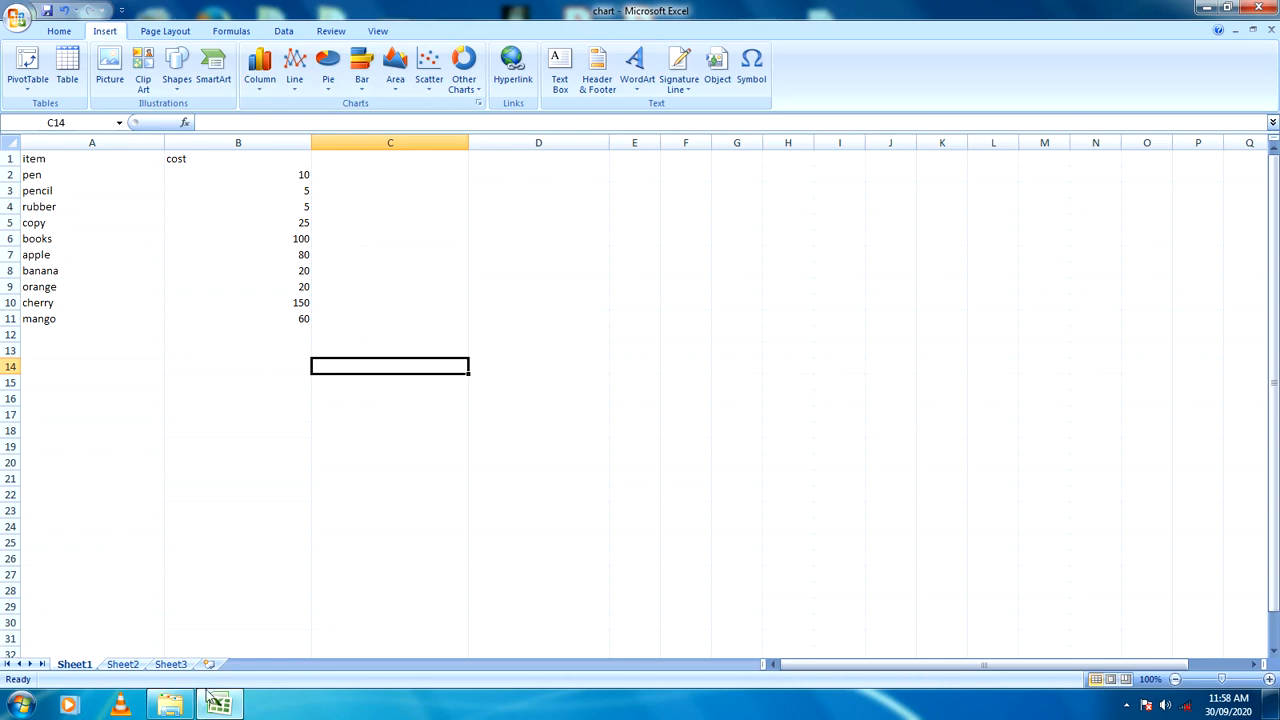
pyautogui.click(122, 664)
pyautogui.click(166, 664)
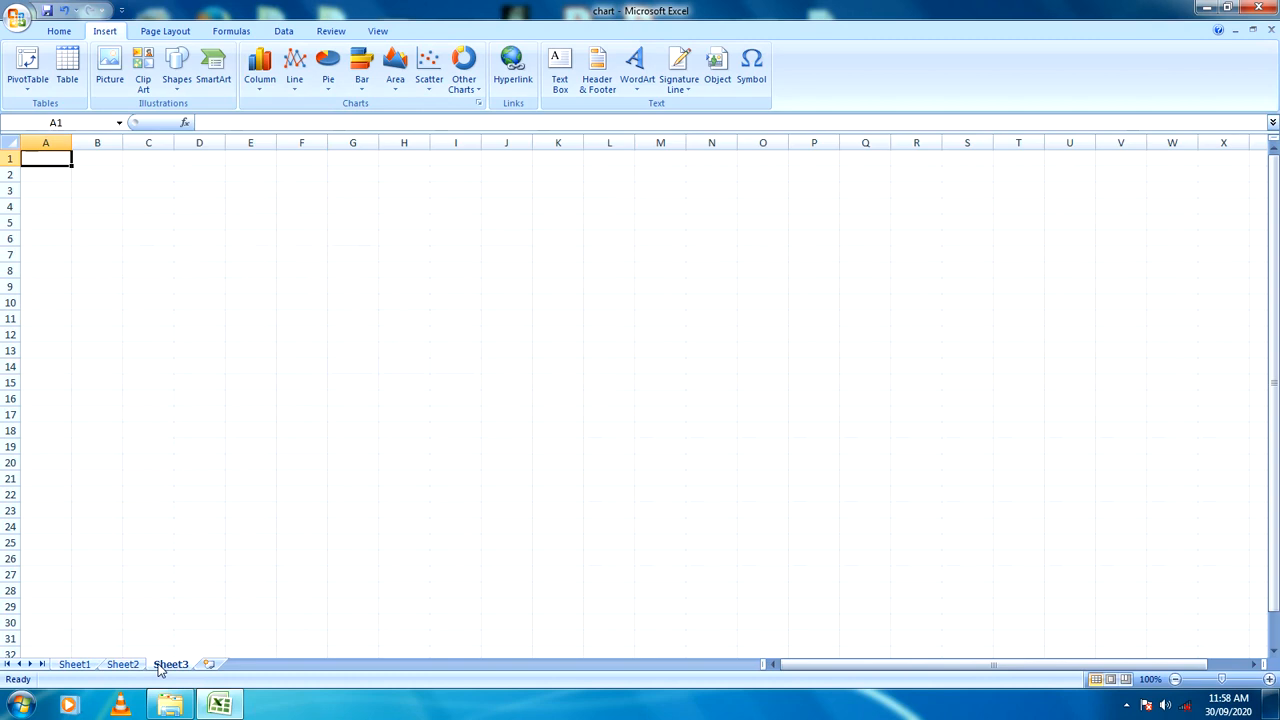
pyautogui.click(72, 666)
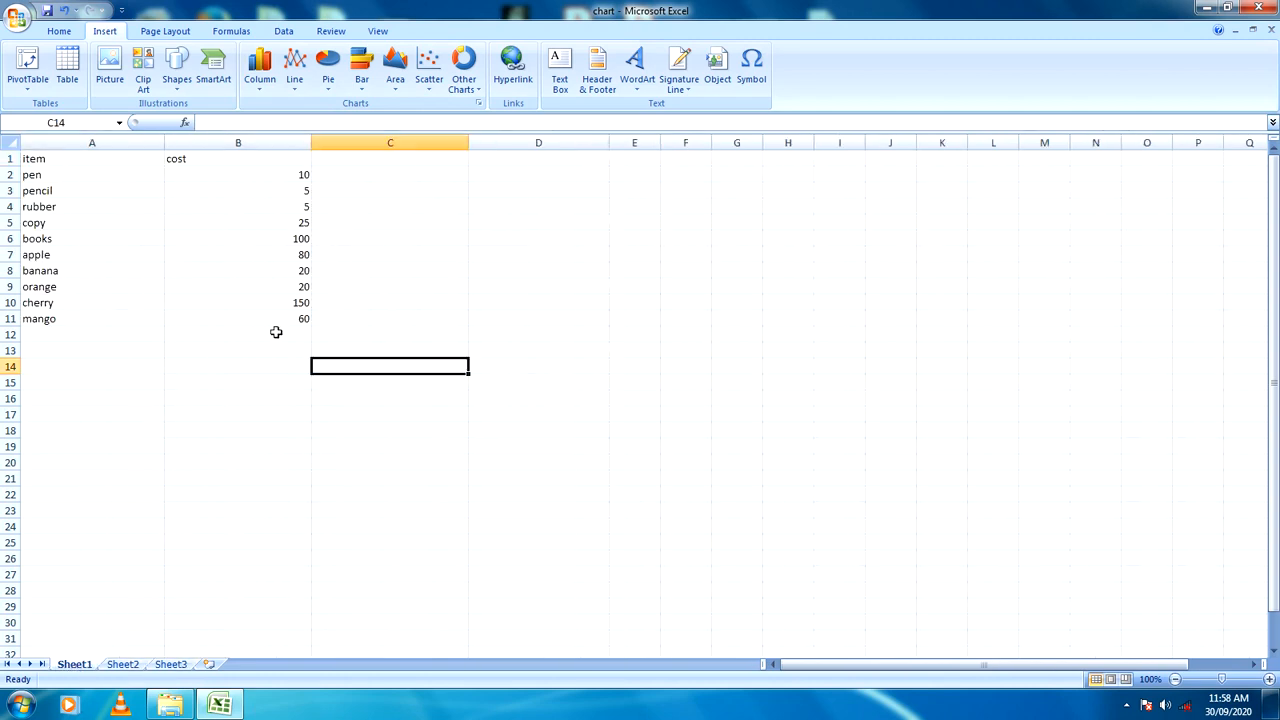
# Insert a 2-D clustered bar chart from the item and cost data in A1:B12
pyautogui.moveTo(242, 332); pyautogui.dragTo(98, 154)
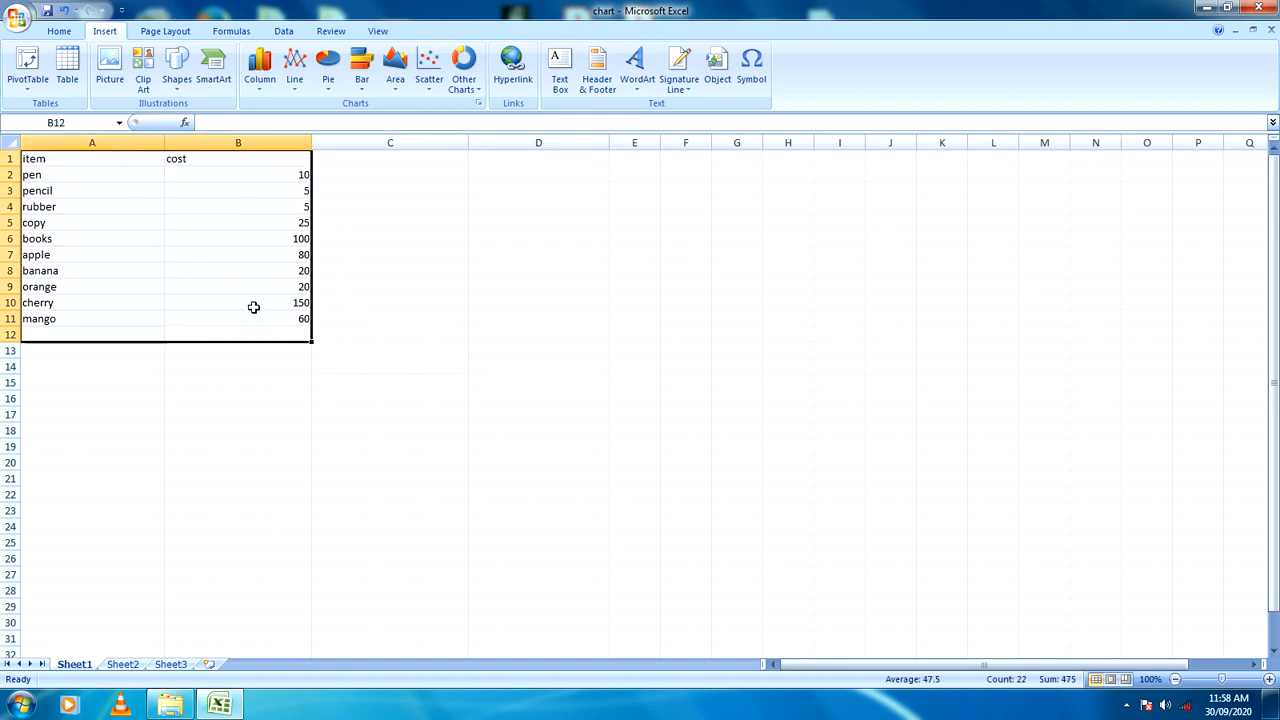
pyautogui.click(361, 72)
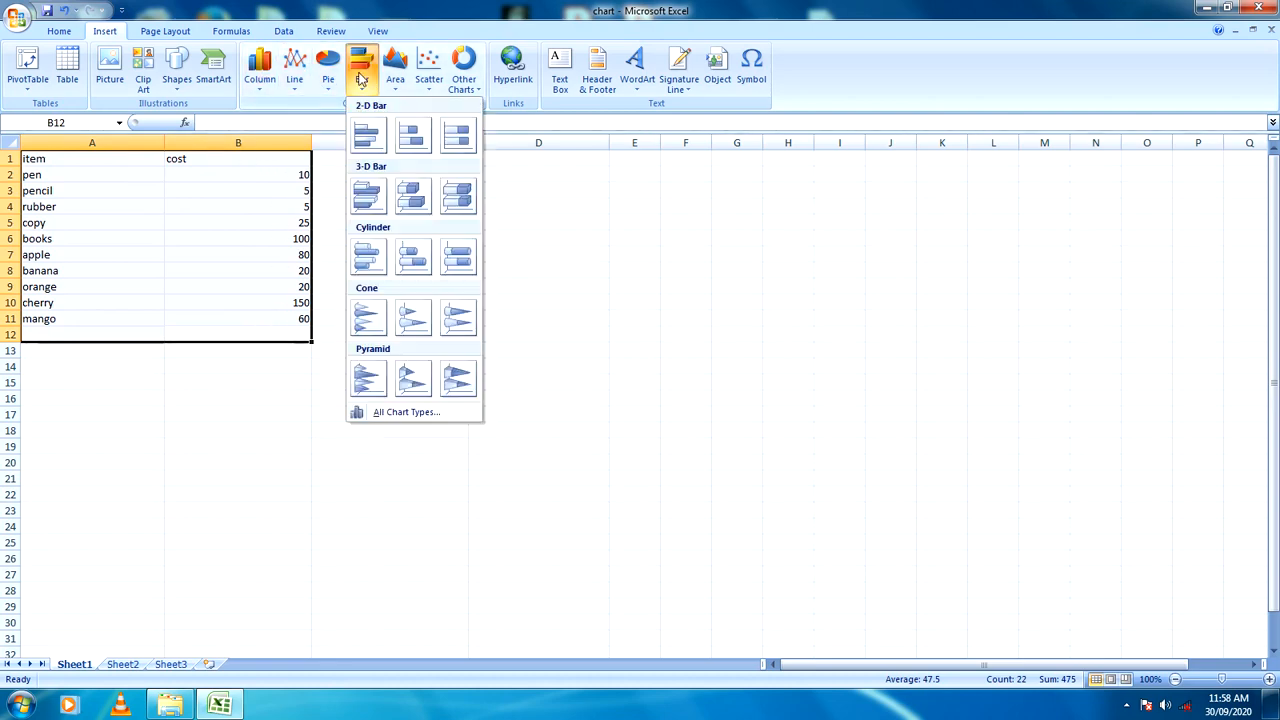
pyautogui.click(380, 145)
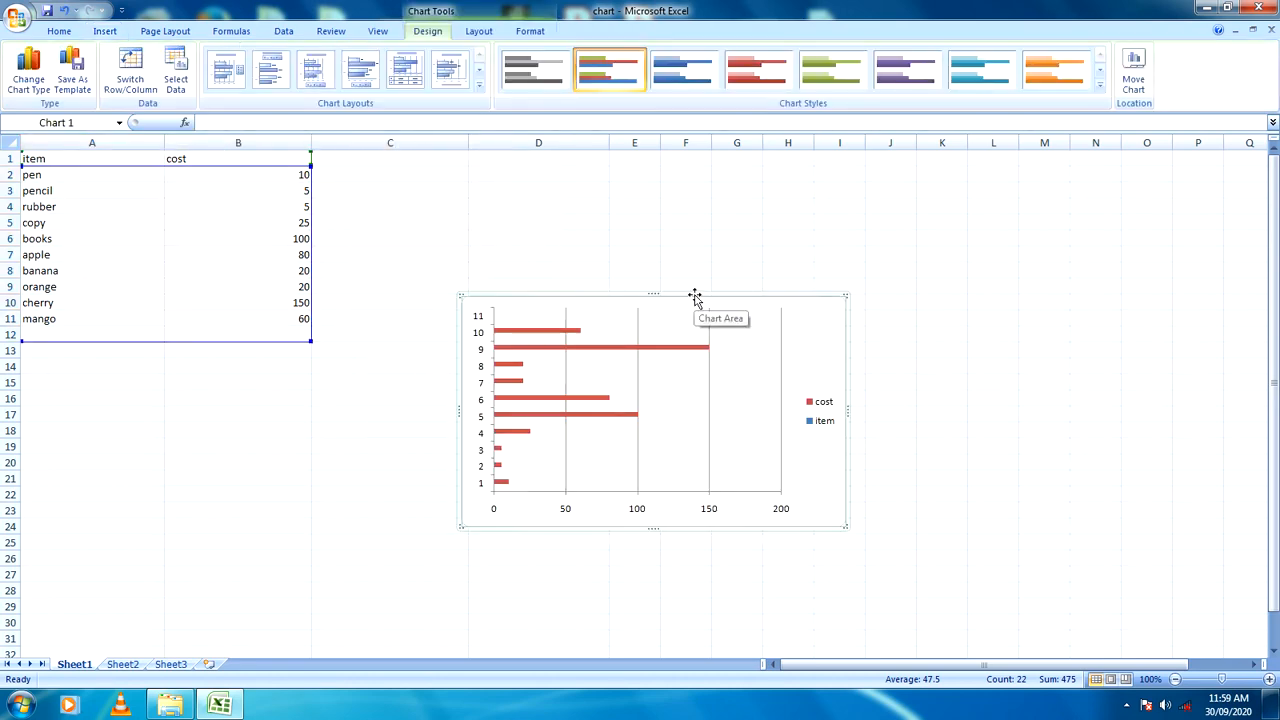
# Move the bar chart up beside the data and enlarge it to about 7.15 inches wide and 4.37 inches high
pyautogui.moveTo(694, 294); pyautogui.dragTo(706, 209)
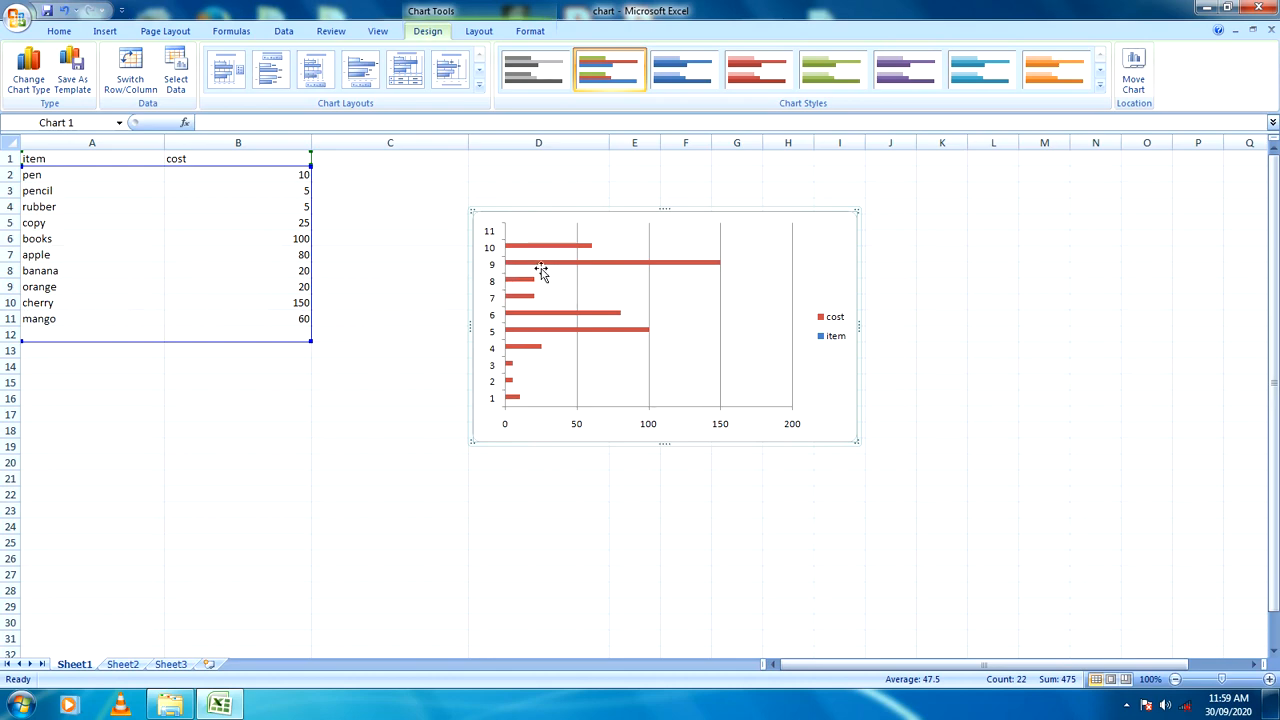
pyautogui.moveTo(715, 270)
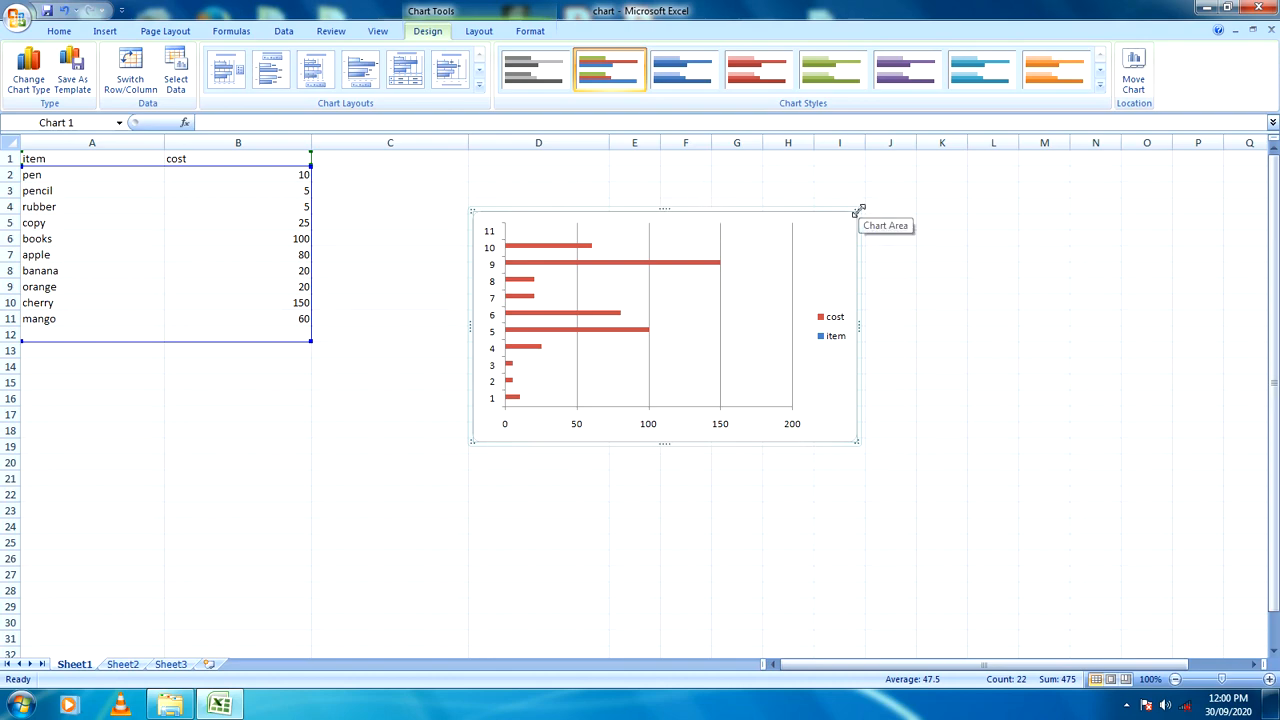
pyautogui.moveTo(858, 211); pyautogui.dragTo(1020, 191)
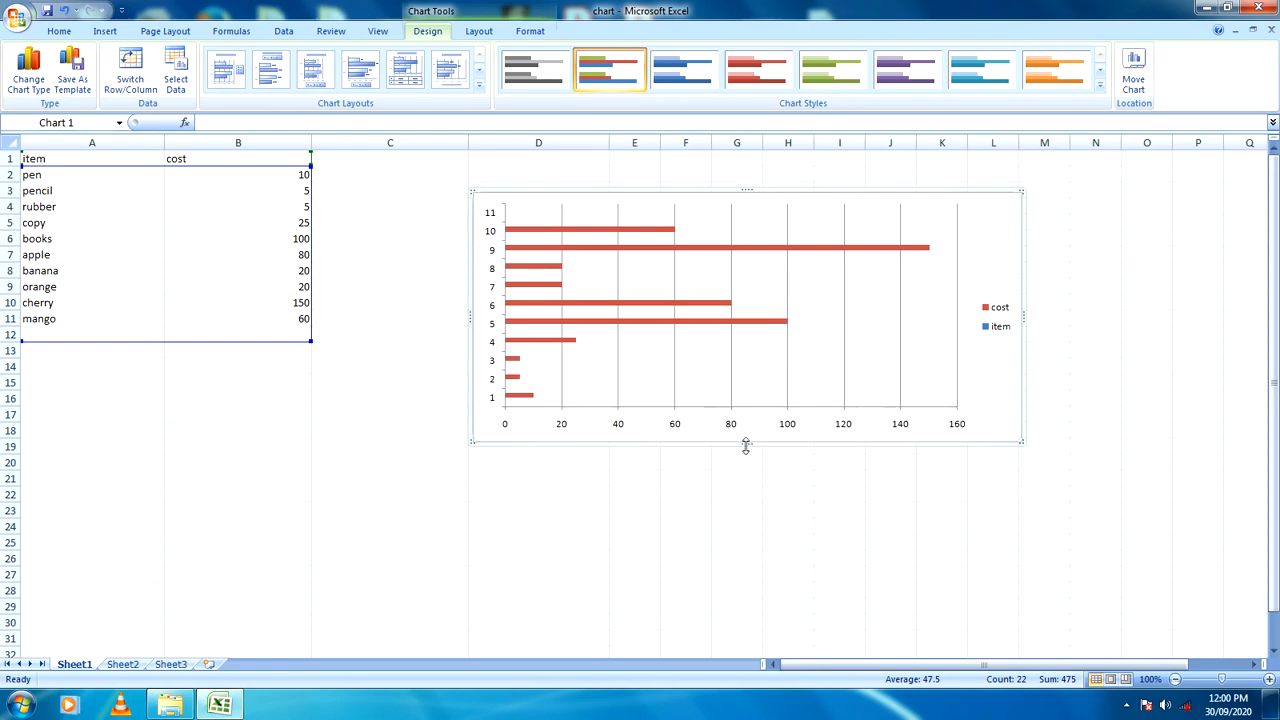
pyautogui.moveTo(745, 446); pyautogui.dragTo(744, 527)
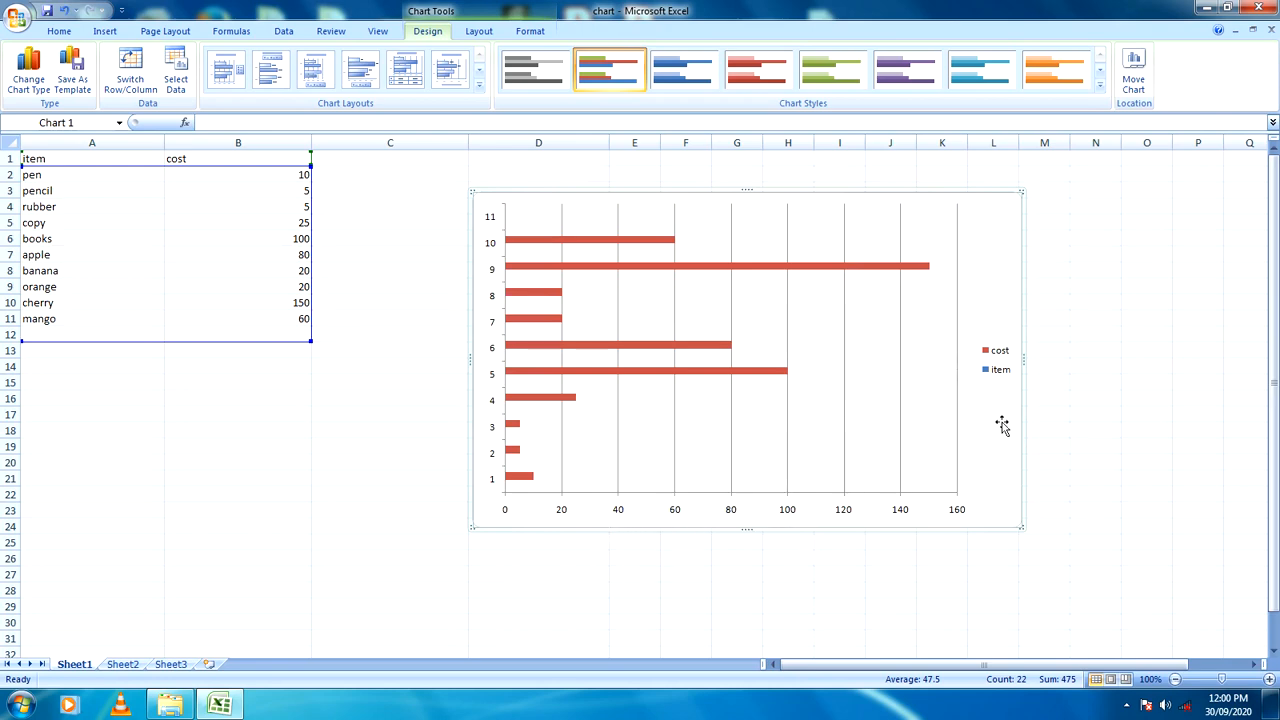
# Examine the bar chart's legend, horizontal axis, vertical axis and gridlines by selecting each of them
pyautogui.click(996, 360)
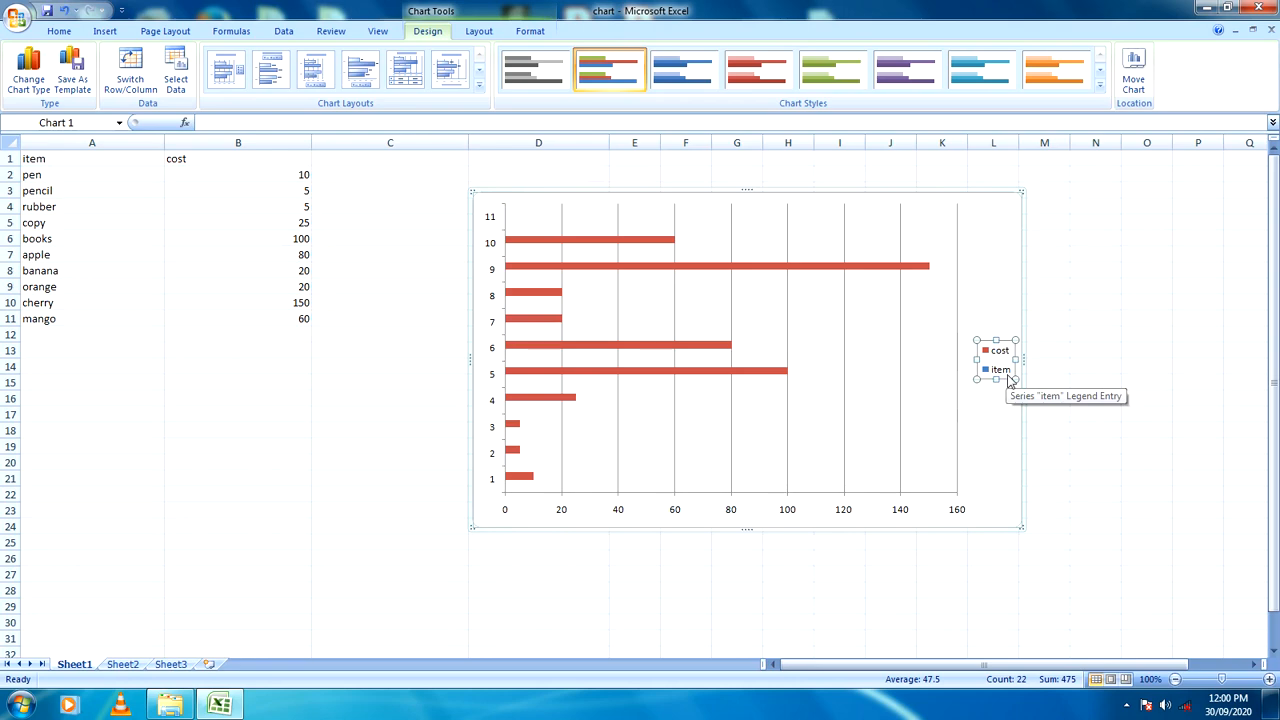
pyautogui.click(694, 508)
pyautogui.click(788, 490)
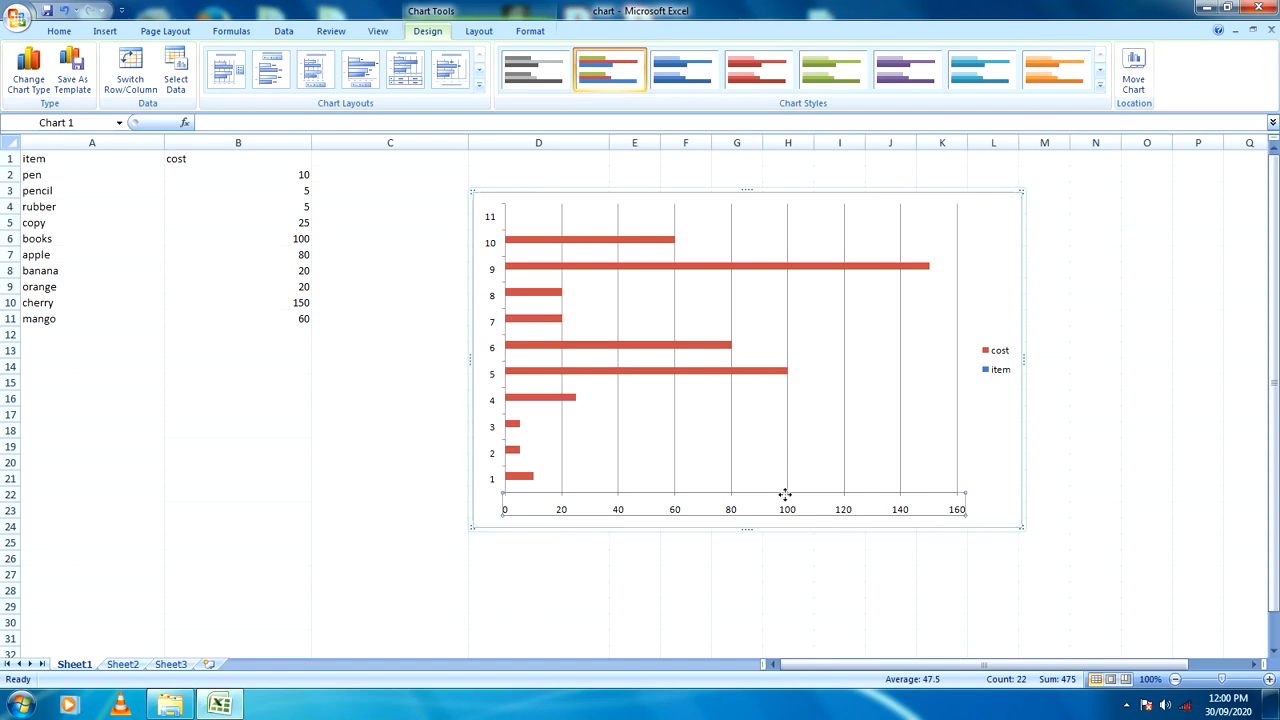
pyautogui.click(491, 420)
pyautogui.click(497, 437)
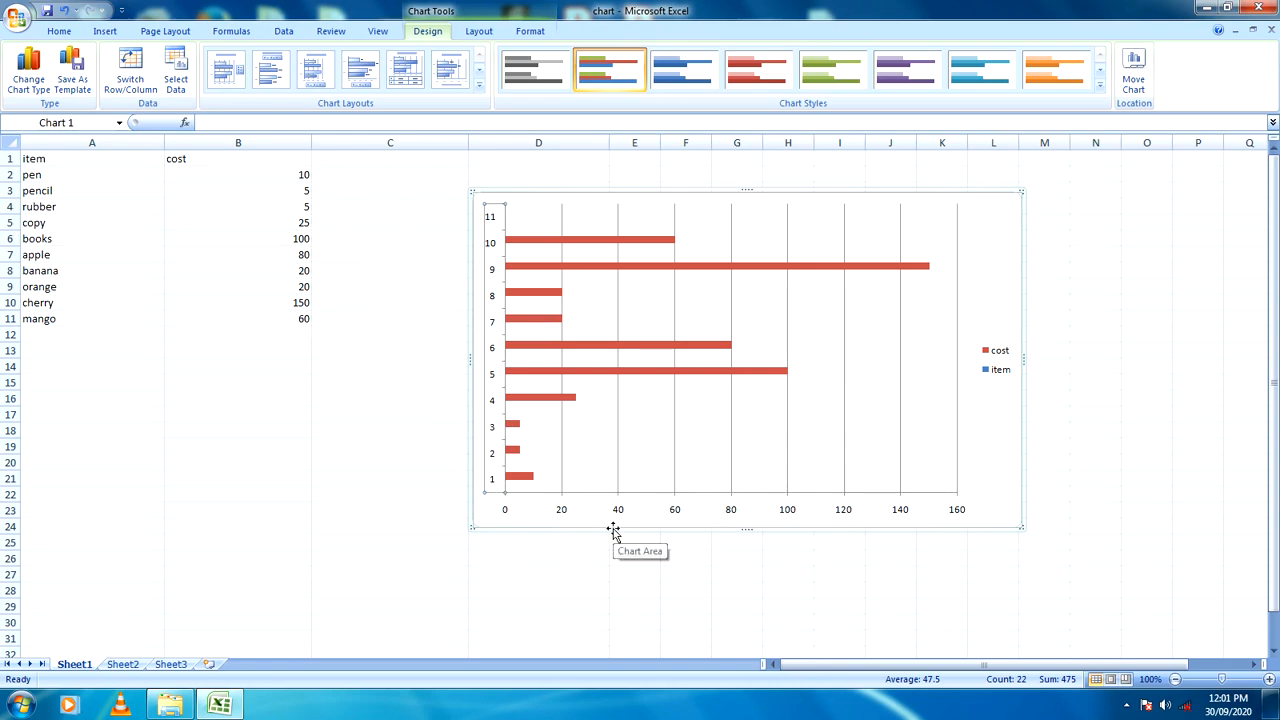
pyautogui.click(618, 392)
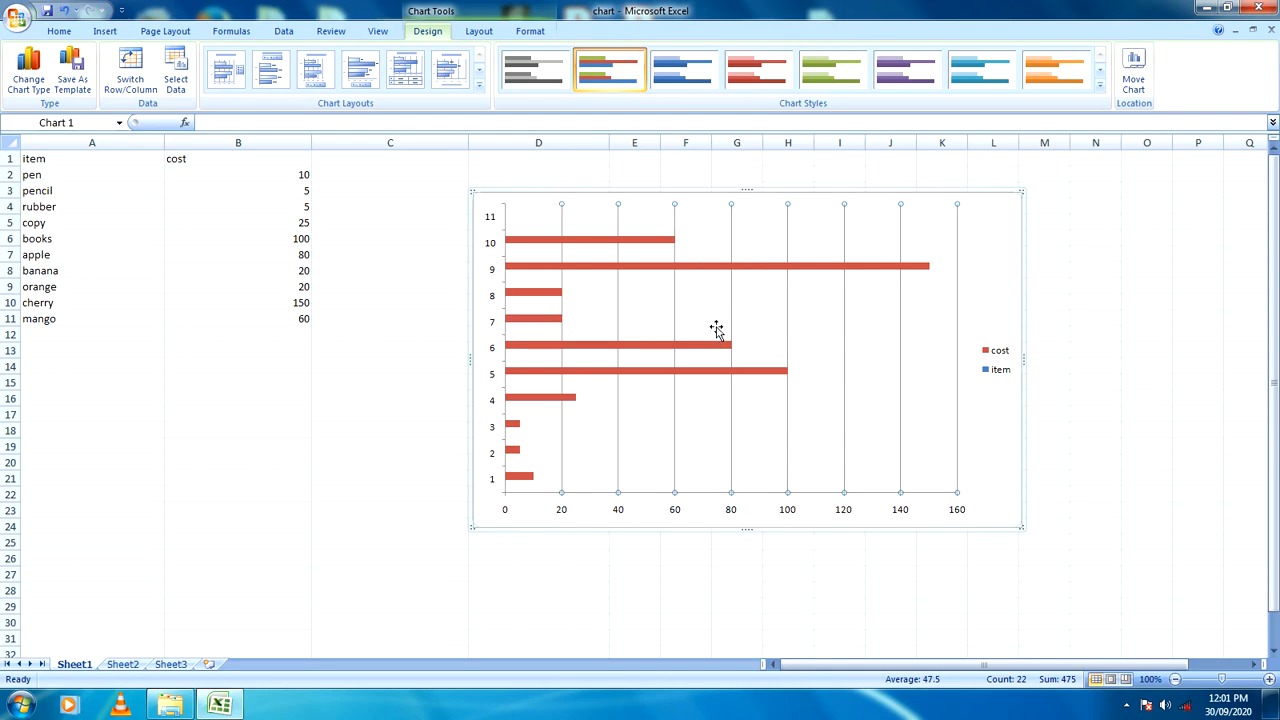
# Apply the light-blue chart style to the bar chart and bring up the chart layout options
pyautogui.click(980, 87)
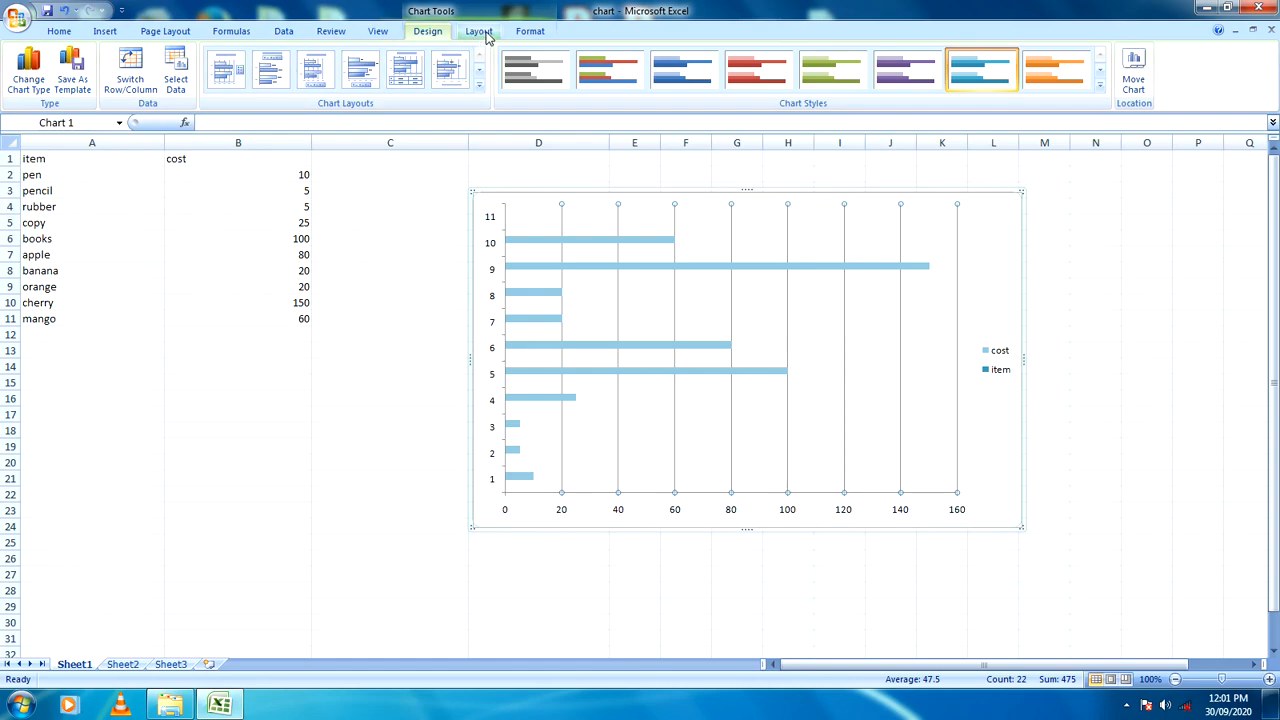
pyautogui.click(520, 33)
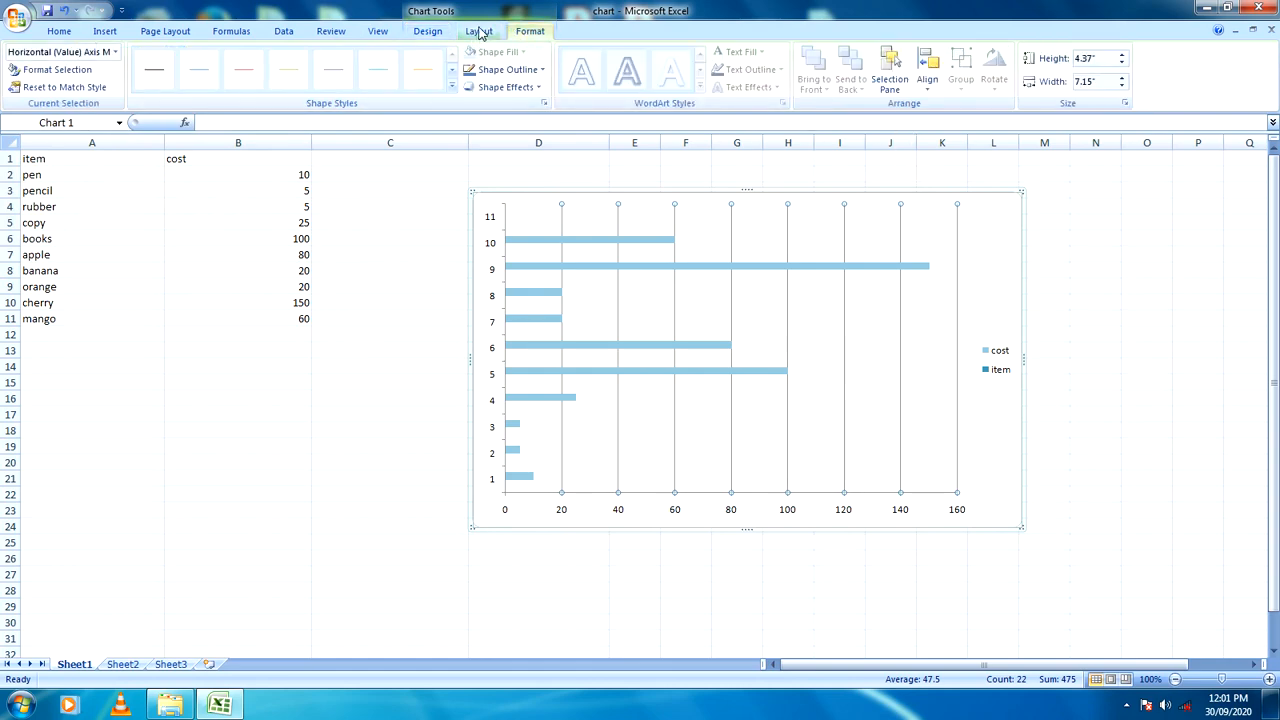
pyautogui.click(480, 33)
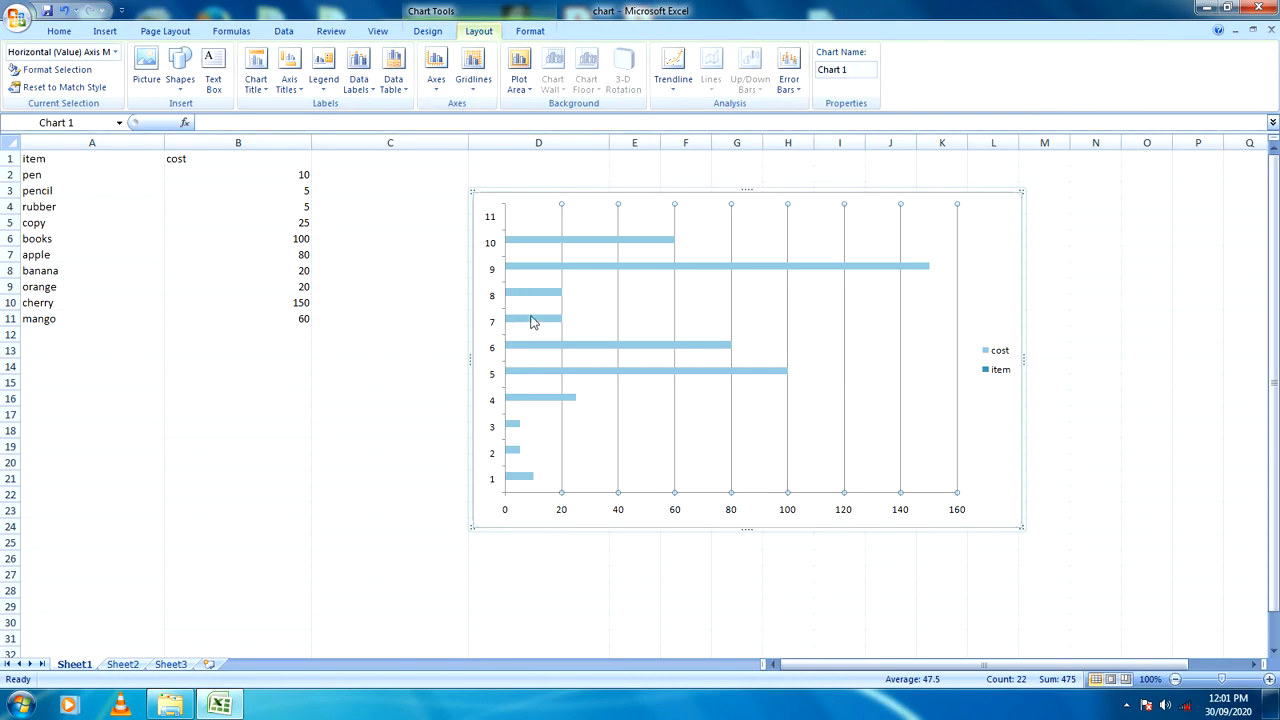
# Add a title above the chart and replace its placeholder text with "define name"
pyautogui.click(256, 80)
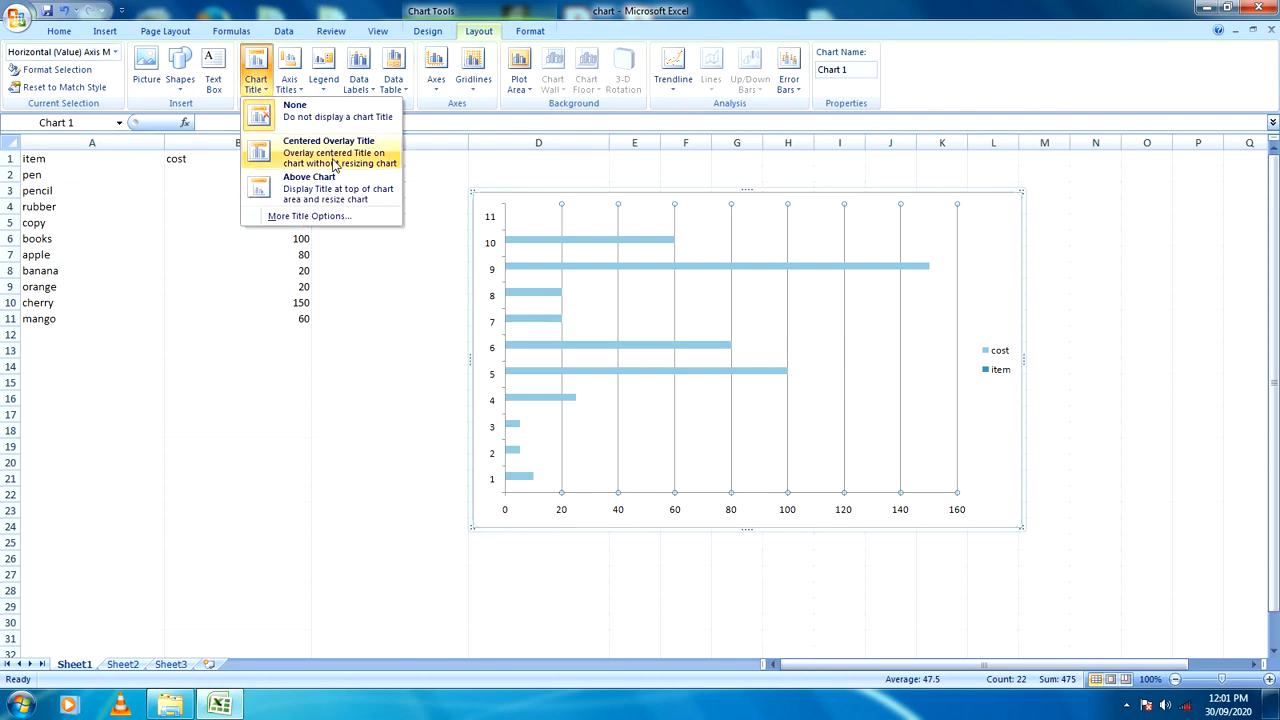
pyautogui.click(332, 197)
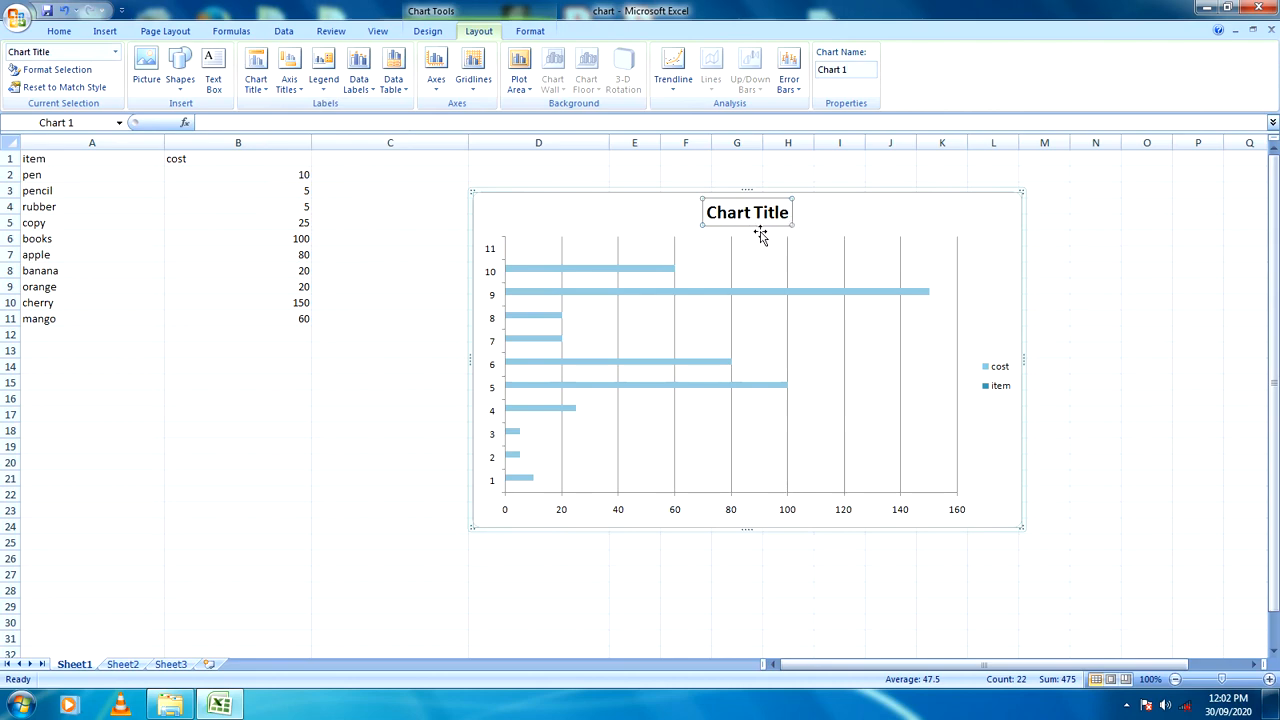
pyautogui.click(790, 212)
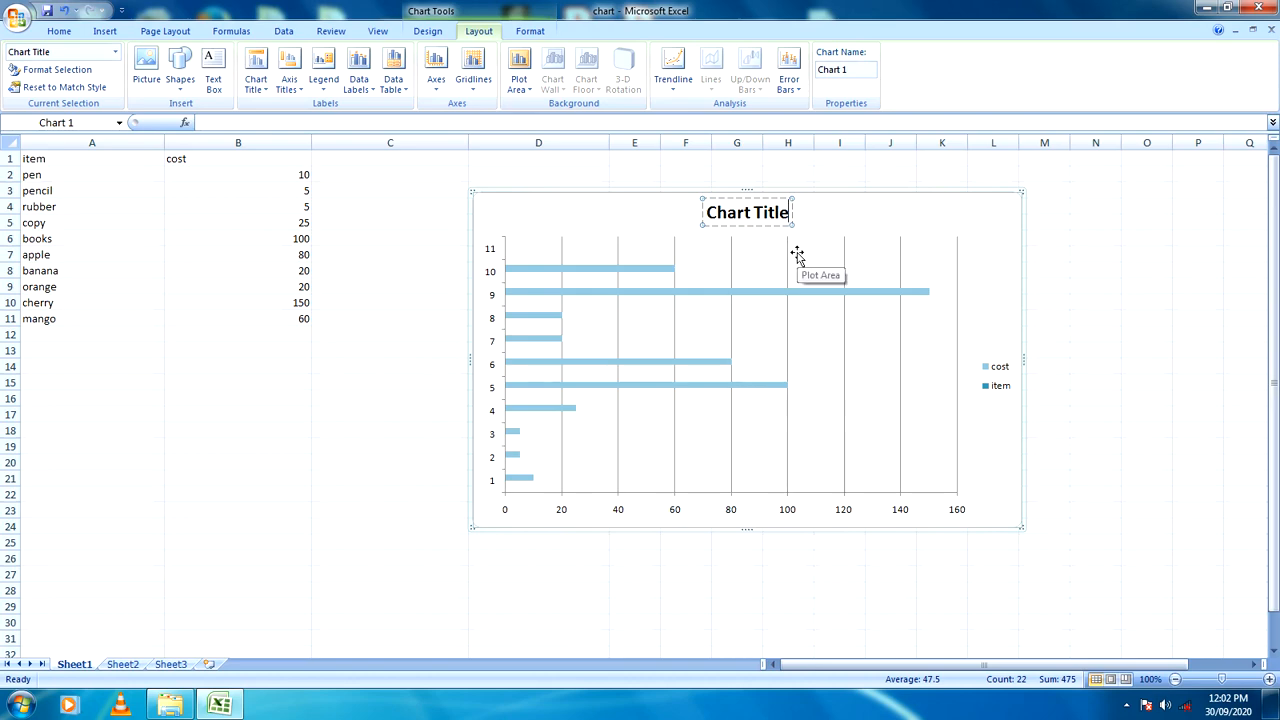
pyautogui.press('BackSpace')
pyautogui.press('BackSpace')
pyautogui.press('BackSpace')
pyautogui.press('BackSpace')
pyautogui.press('BackSpace')
pyautogui.press('BackSpace')
pyautogui.press('BackSpace')
pyautogui.press('BackSpace')
pyautogui.press('BackSpace')
pyautogui.press('BackSpace')
pyautogui.press('BackSpace')
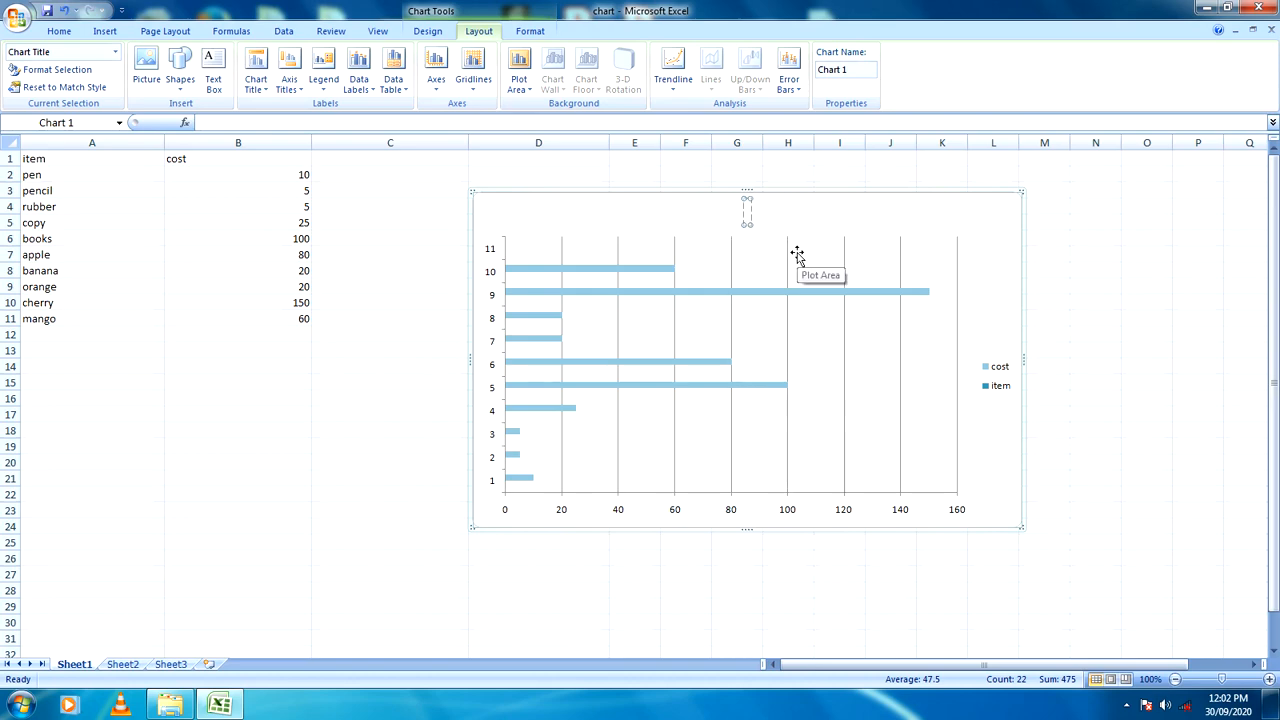
pyautogui.write('deg')
pyautogui.press('BackSpace')
pyautogui.write('fine')
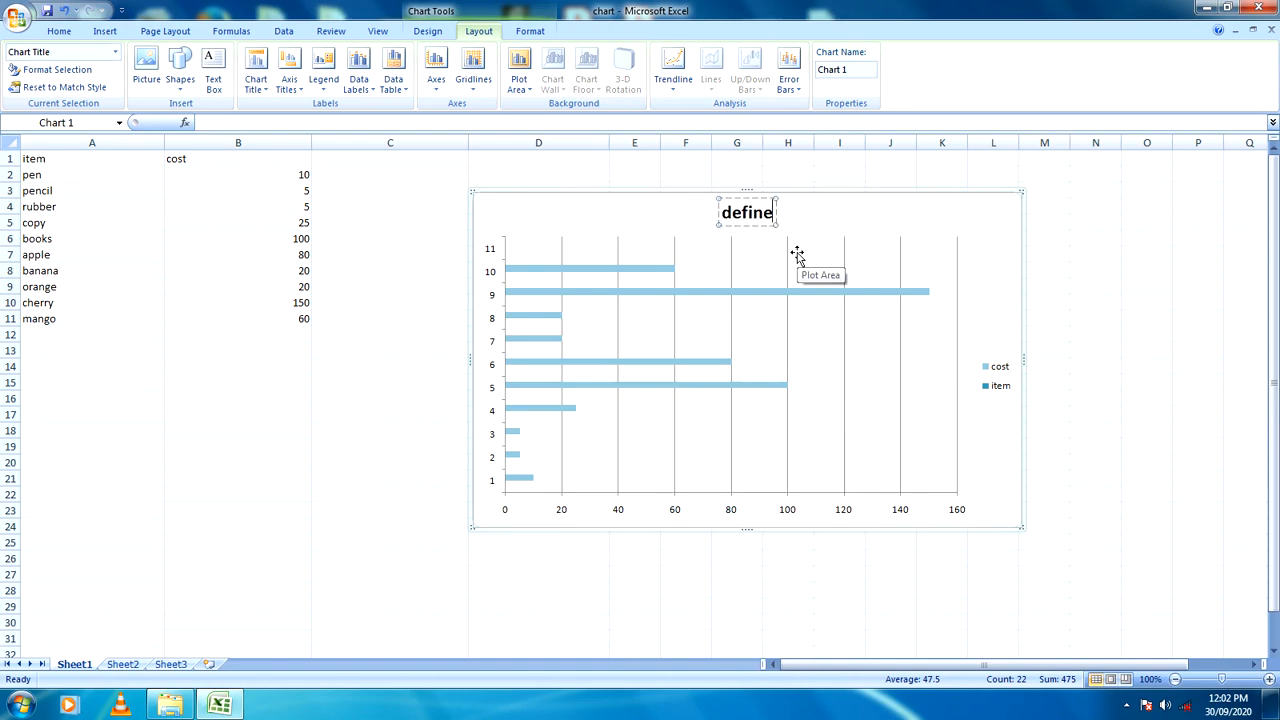
pyautogui.write(' name')
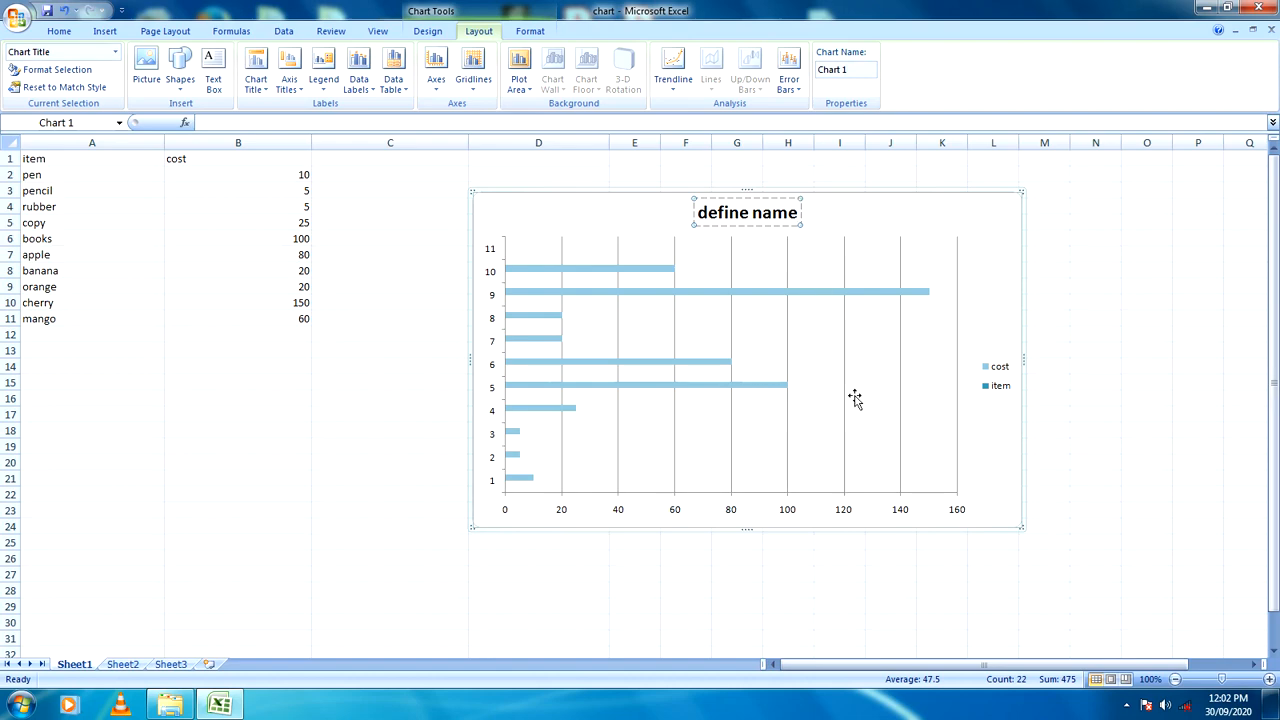
pyautogui.click(698, 244)
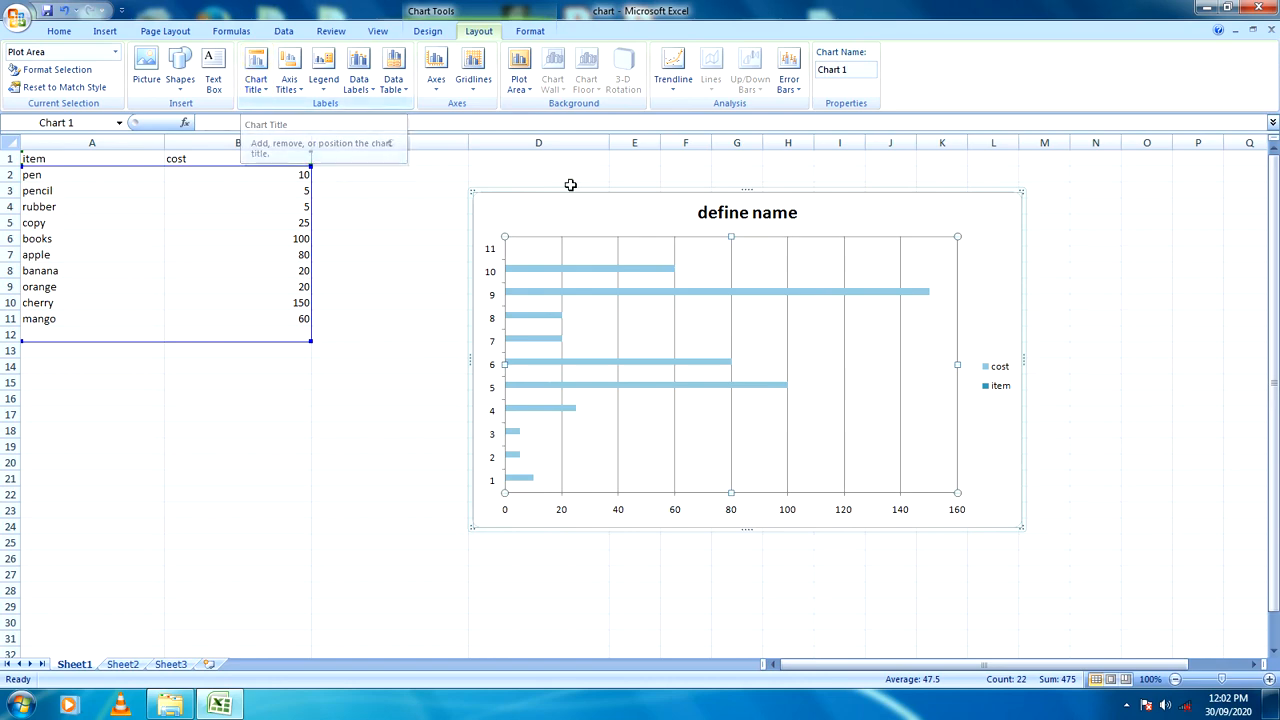
# View the axis title options without adding one, and dismiss the Windows color scheme prompt
pyautogui.click(290, 85)
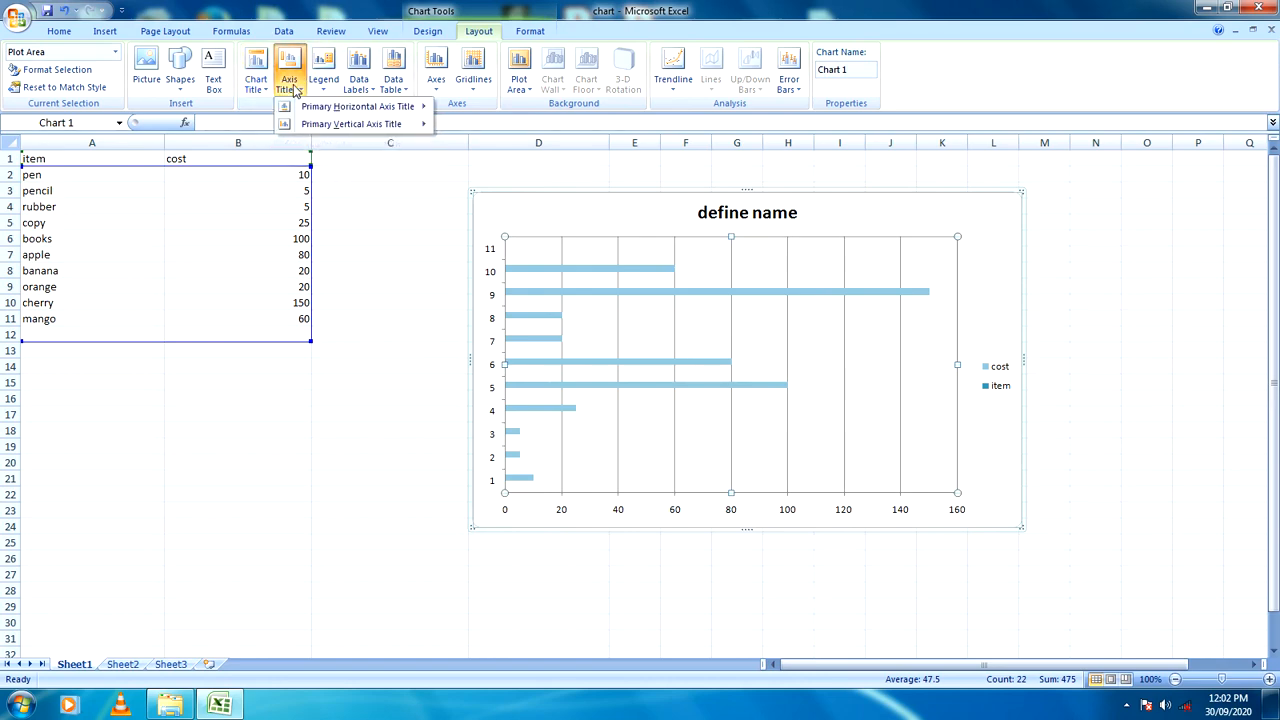
pyautogui.click(345, 229)
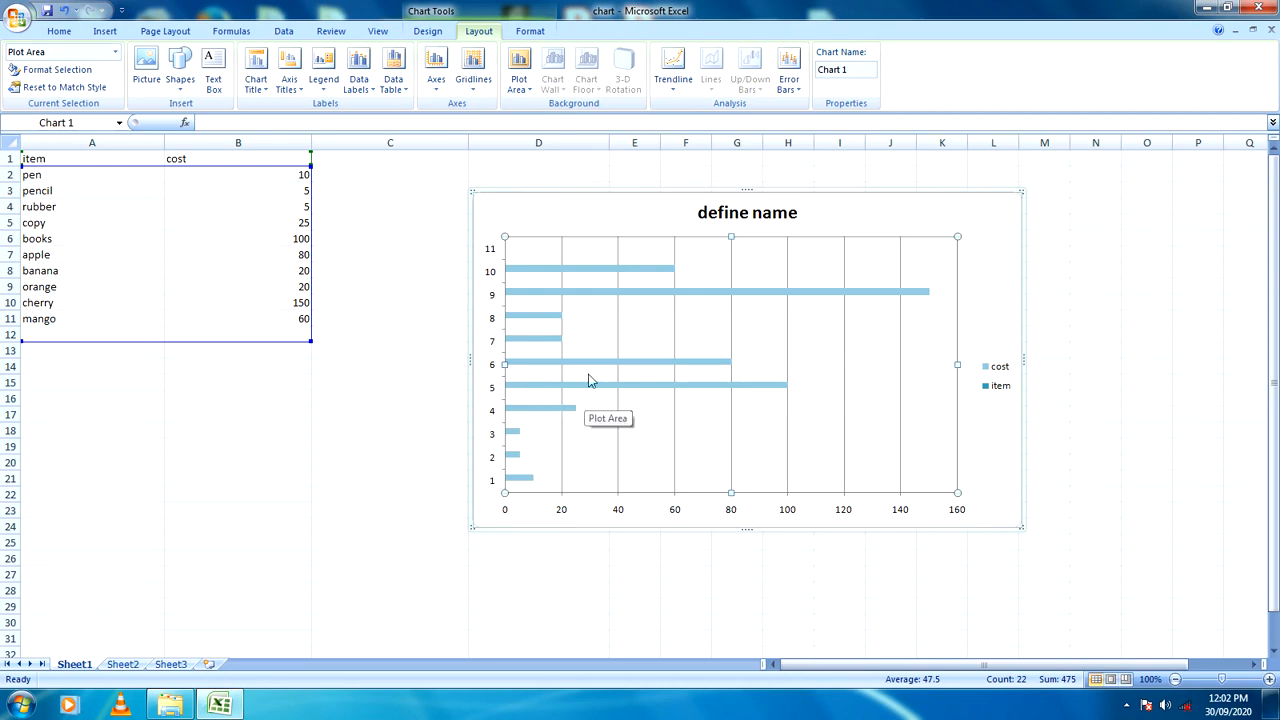
pyautogui.moveTo(655, 287)
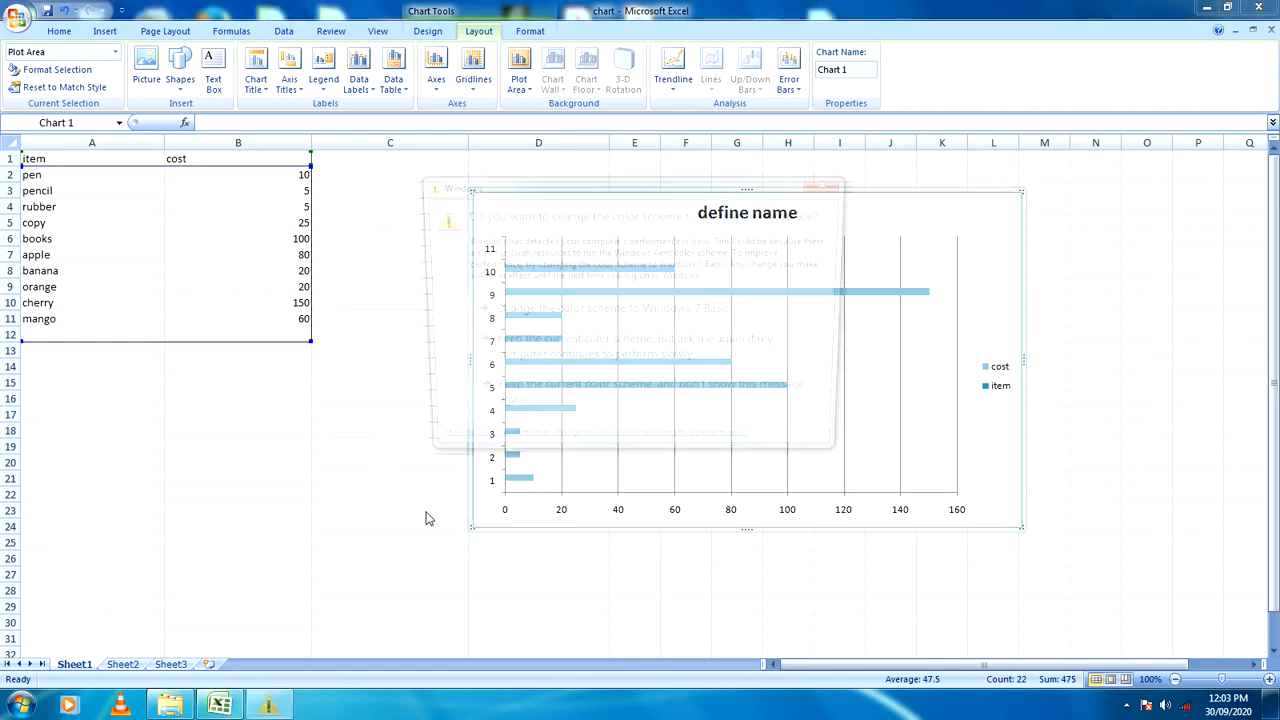
pyautogui.click(825, 182)
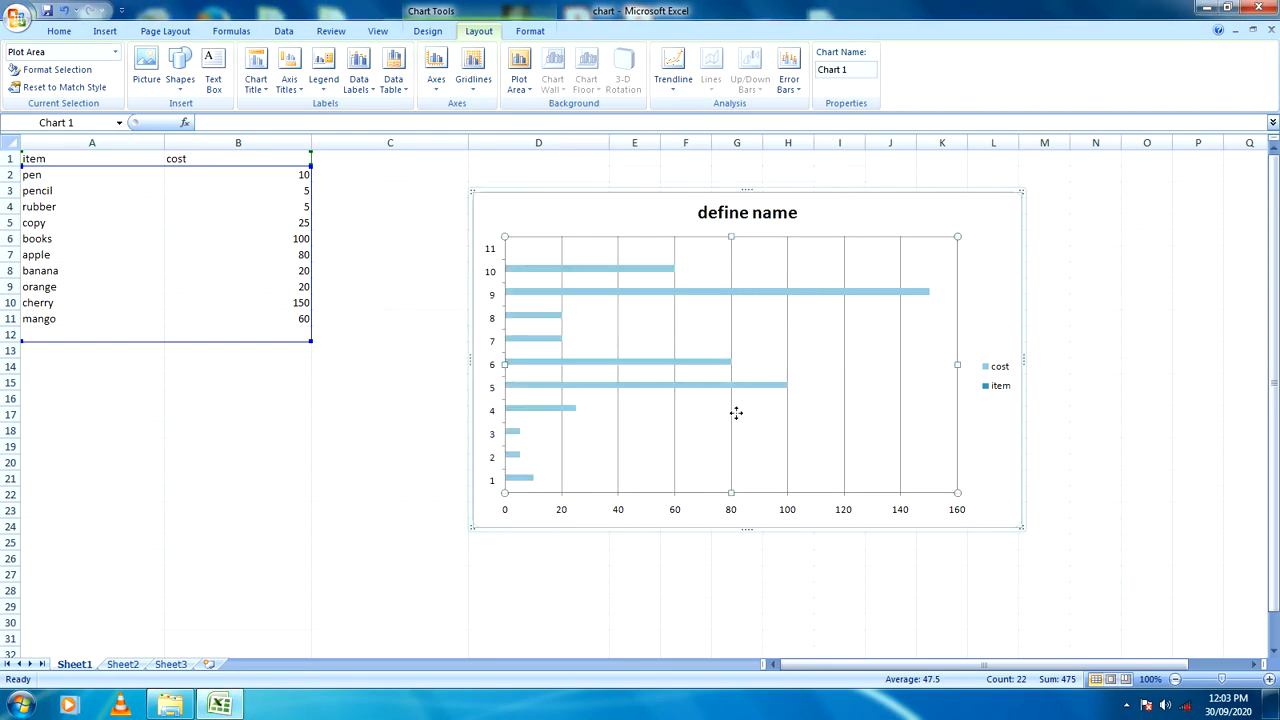